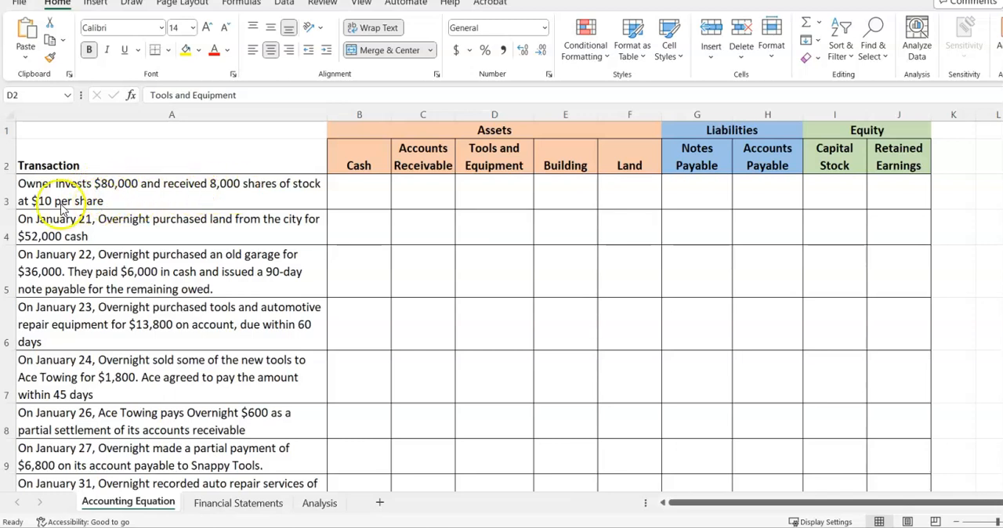
Record the owner's investment in row 3 as 80,000 in Cash and 80,000 in Capital Stock
{"action": "left_click", "coordinate": [349, 196]}
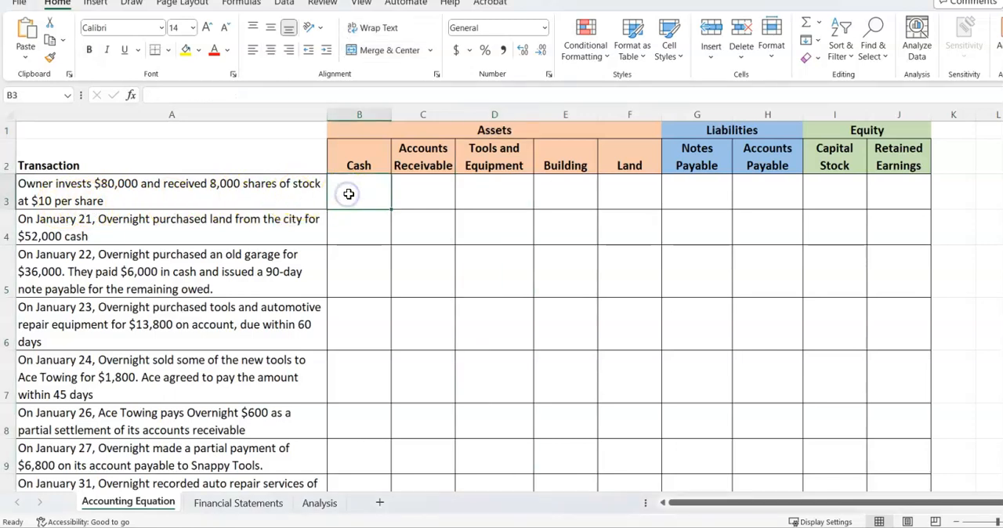
{"action": "type", "text": "80,000"}
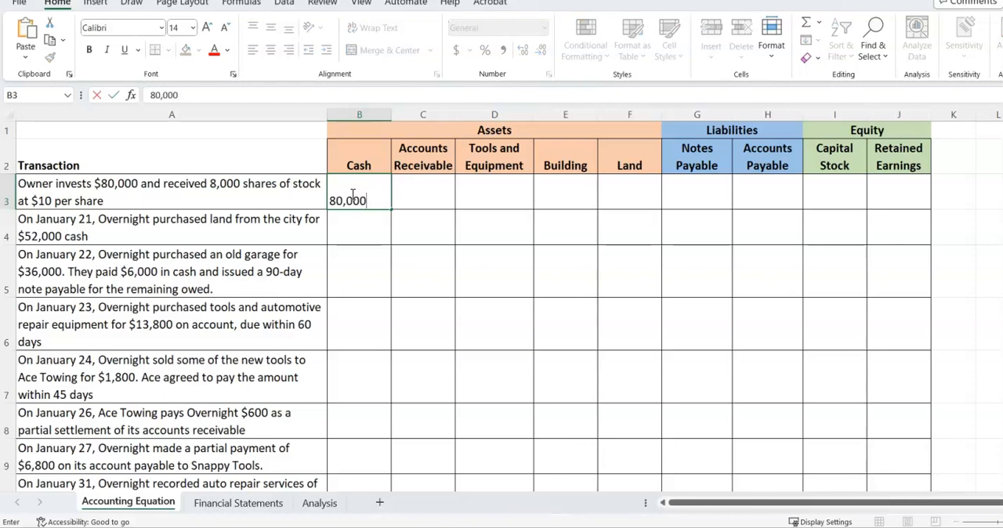
{"action": "left_click", "coordinate": [834, 199]}
{"action": "type", "text": "80,000"}
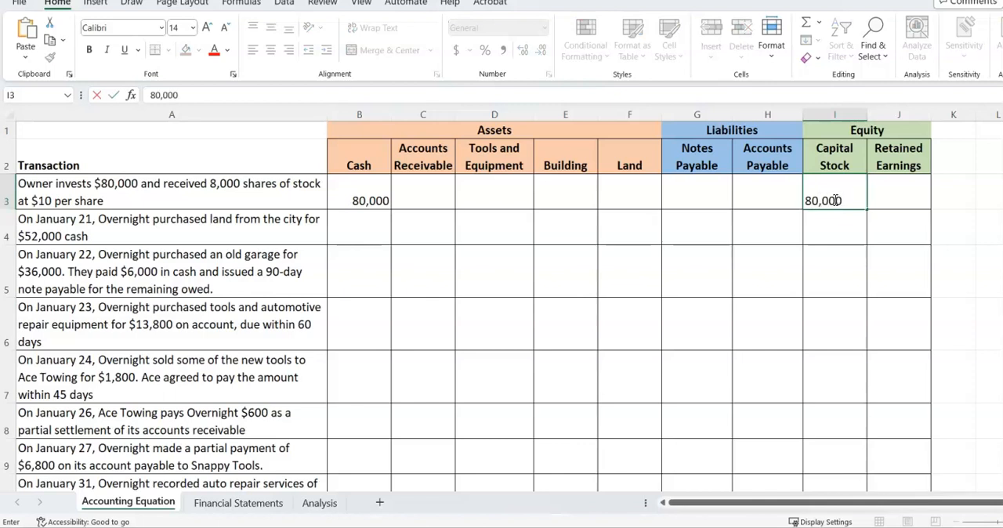
{"action": "key", "text": "Return"}
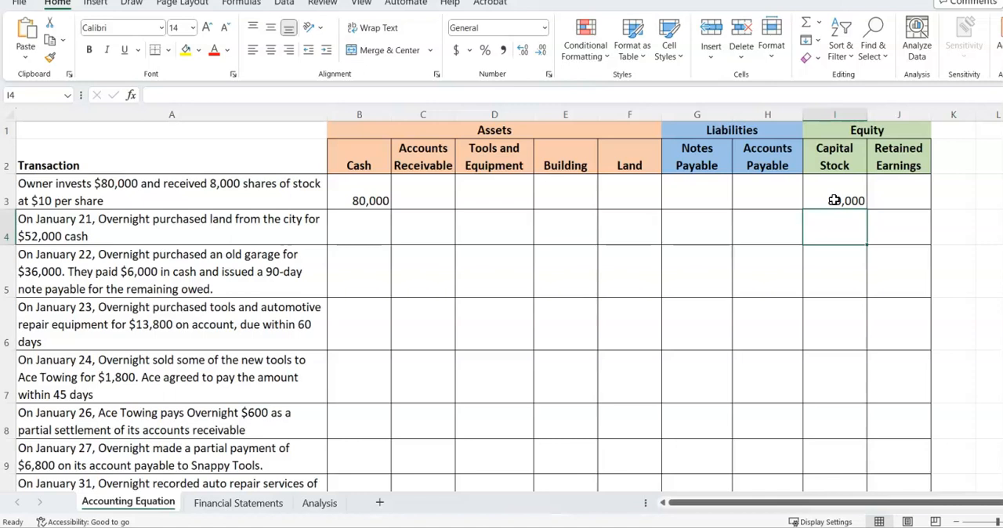
Enter 52,000 under Land for the January 21 land purchase in row 4
{"action": "left_click", "coordinate": [633, 228]}
{"action": "type", "text": "520"}
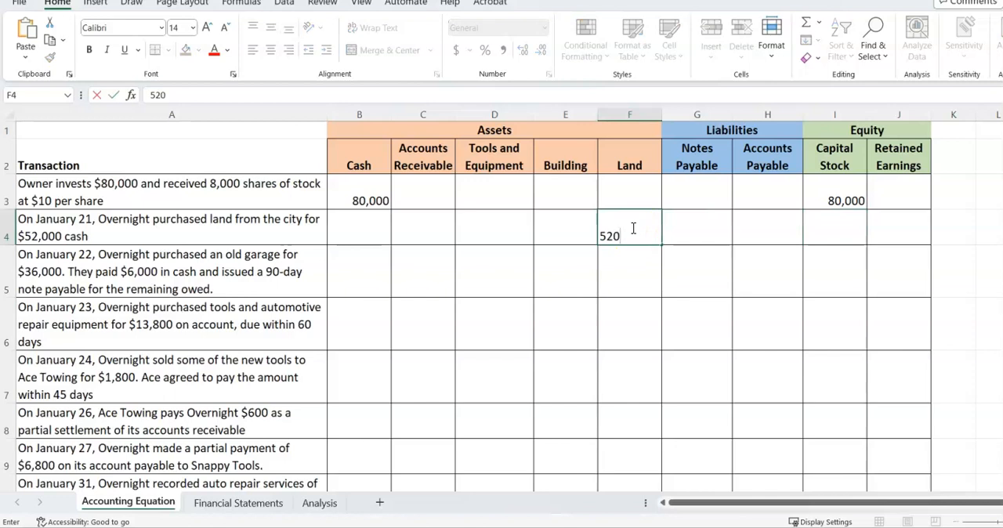
{"action": "key", "text": "BackSpace"}
{"action": "type", "text": ",000"}
{"action": "key", "text": "Return"}
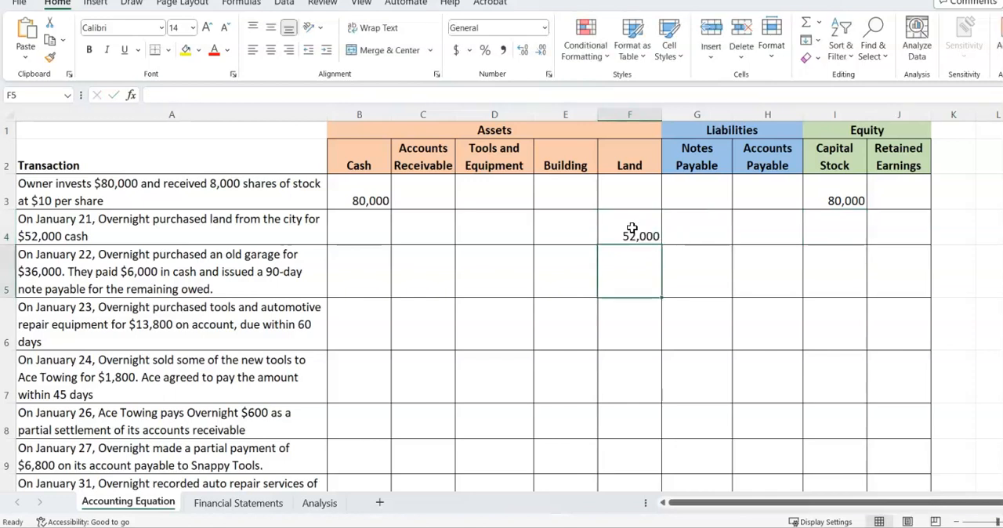
Calculate the January 21 Cash balance in B4 with the formula =B3-F4
{"action": "left_click", "coordinate": [353, 236]}
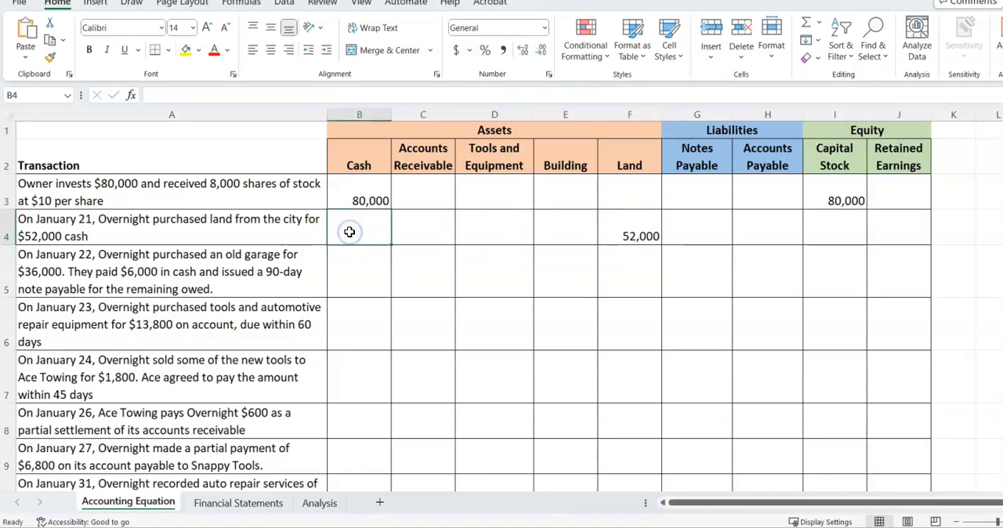
{"action": "type", "text": "="}
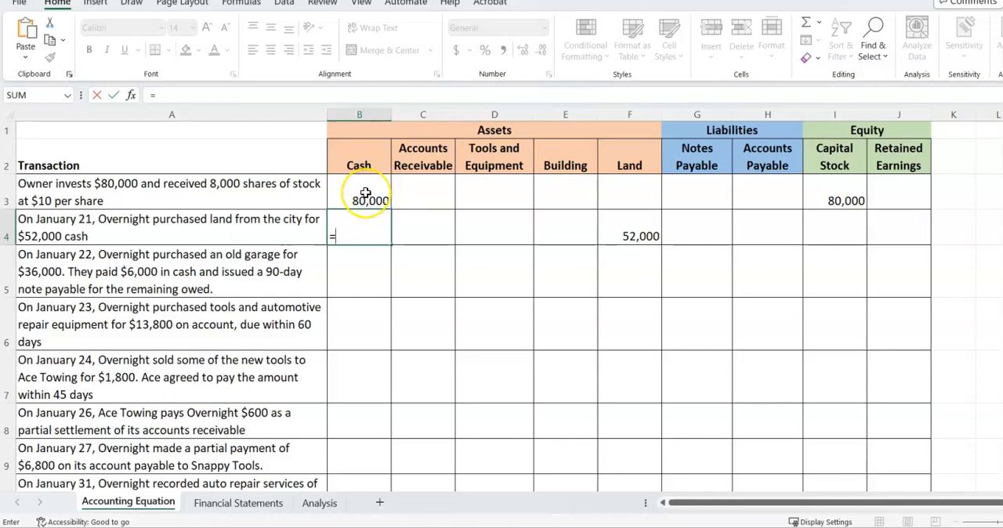
{"action": "left_click", "coordinate": [365, 194]}
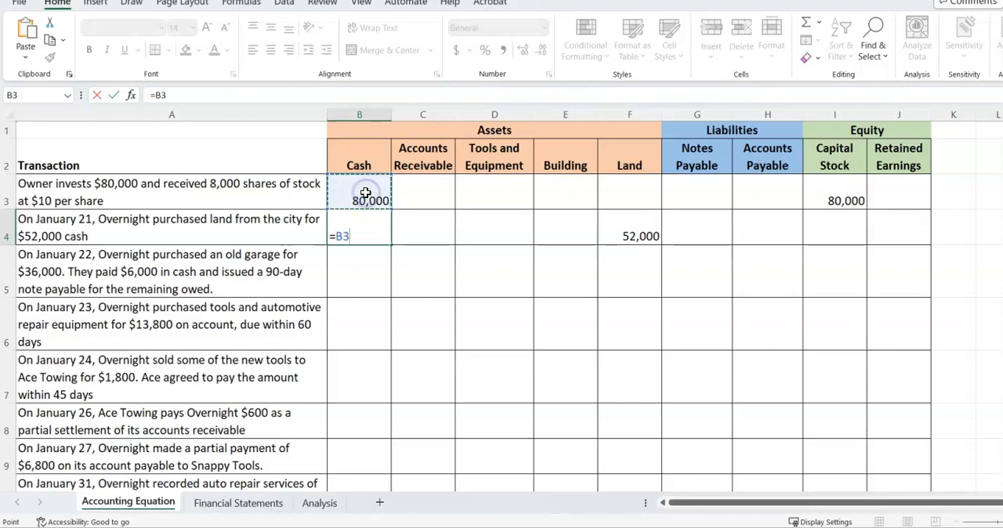
{"action": "type", "text": "-"}
{"action": "left_click", "coordinate": [620, 230]}
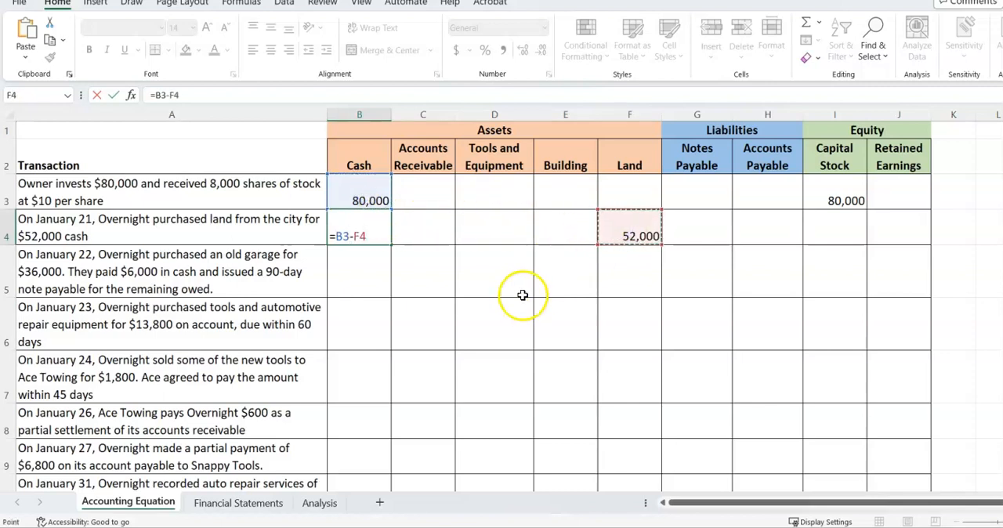
{"action": "key", "text": "Return"}
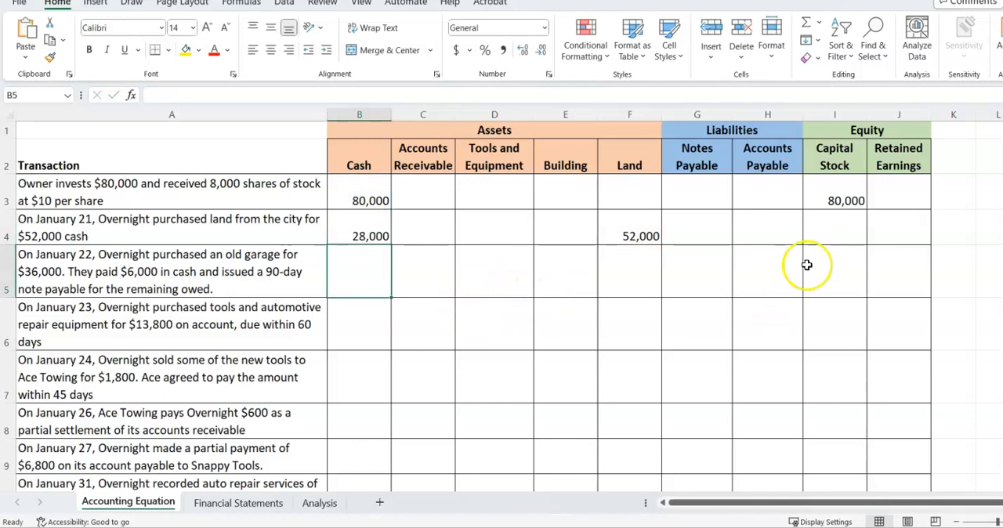
Carry the Capital Stock balance of 80,000 into the January 21 row
{"action": "left_click", "coordinate": [834, 233]}
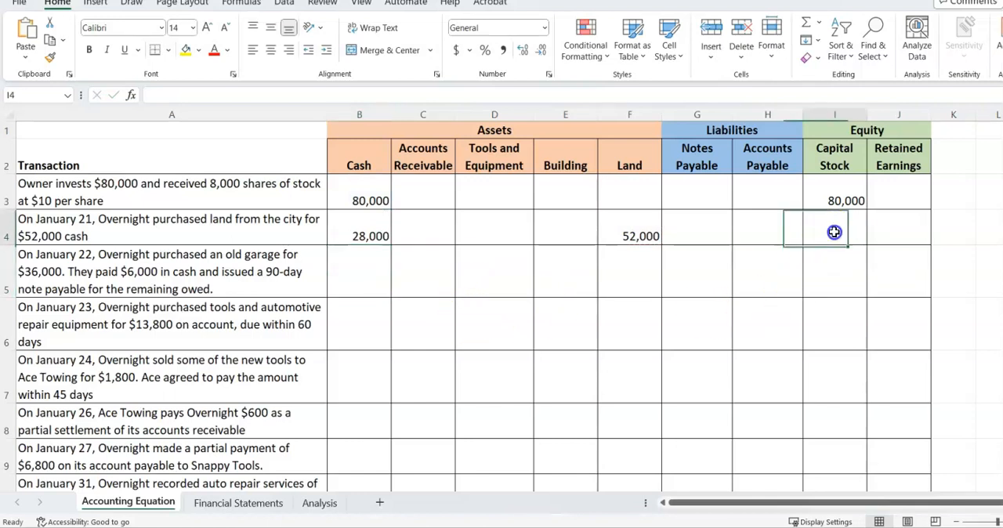
{"action": "type", "text": "80,000"}
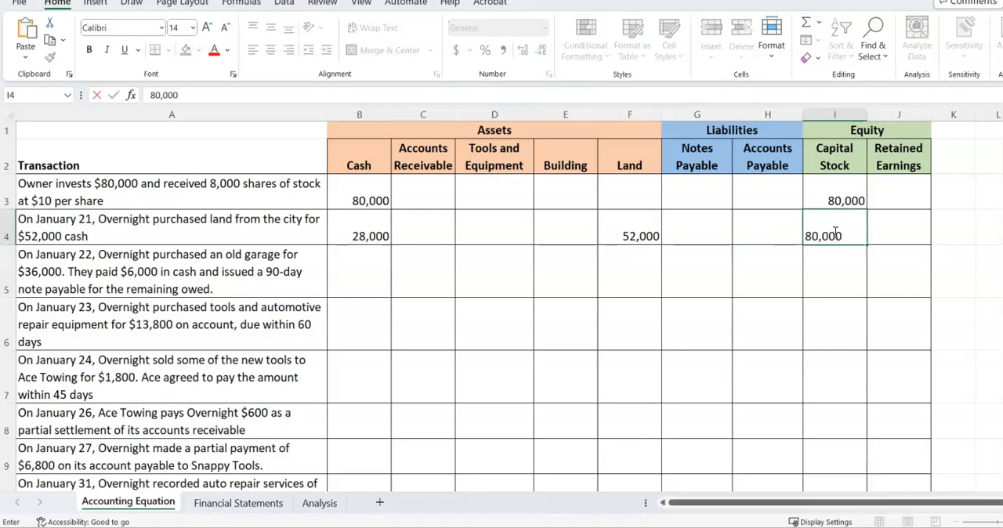
{"action": "key", "text": "Return"}
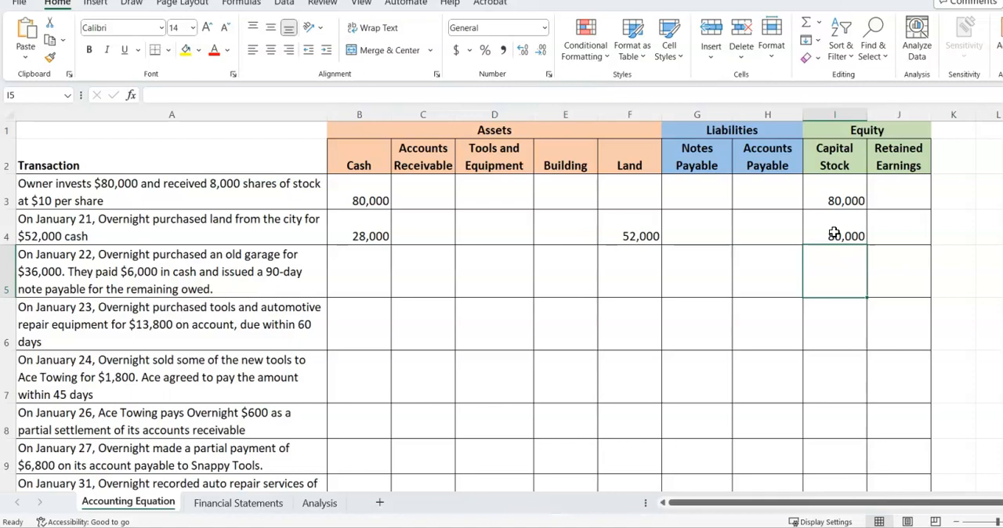
For the January 22 garage purchase in row 5, enter 30,000 in Notes Payable and 80,000 in Capital Stock
{"action": "left_click", "coordinate": [694, 273]}
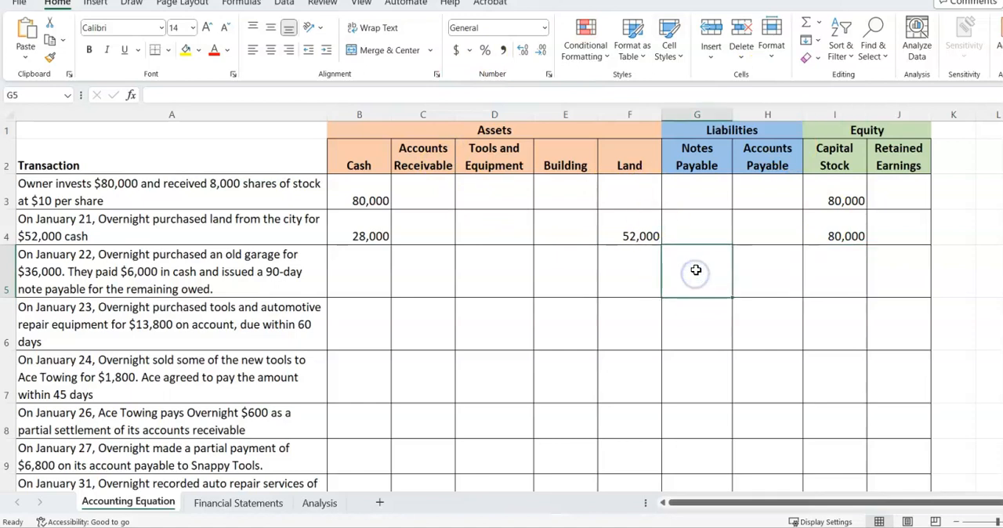
{"action": "type", "text": "30,"}
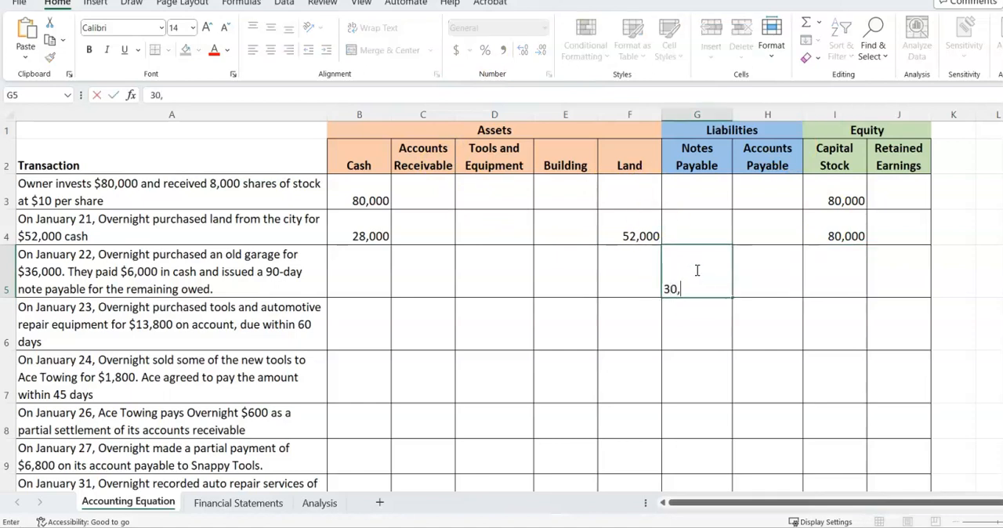
{"action": "type", "text": "000"}
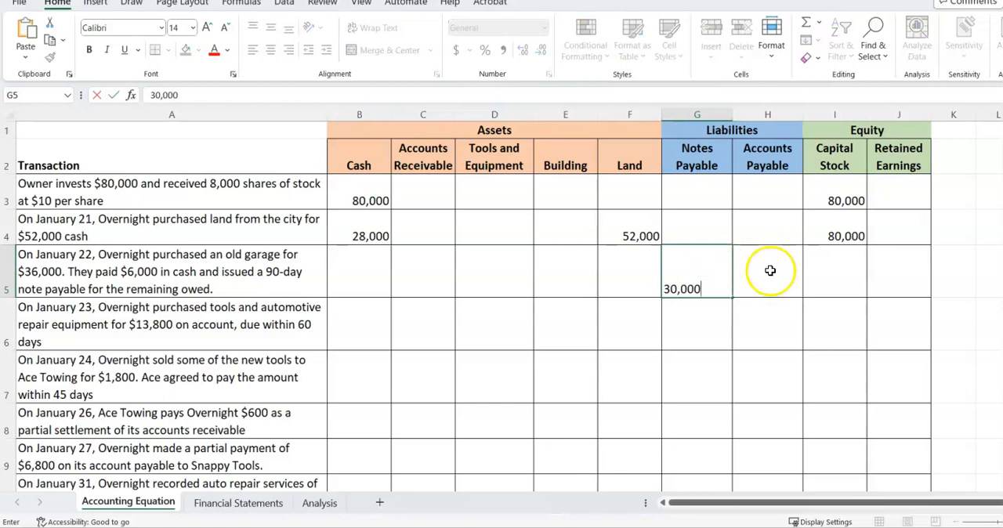
{"action": "left_click", "coordinate": [849, 275]}
{"action": "type", "text": "8"}
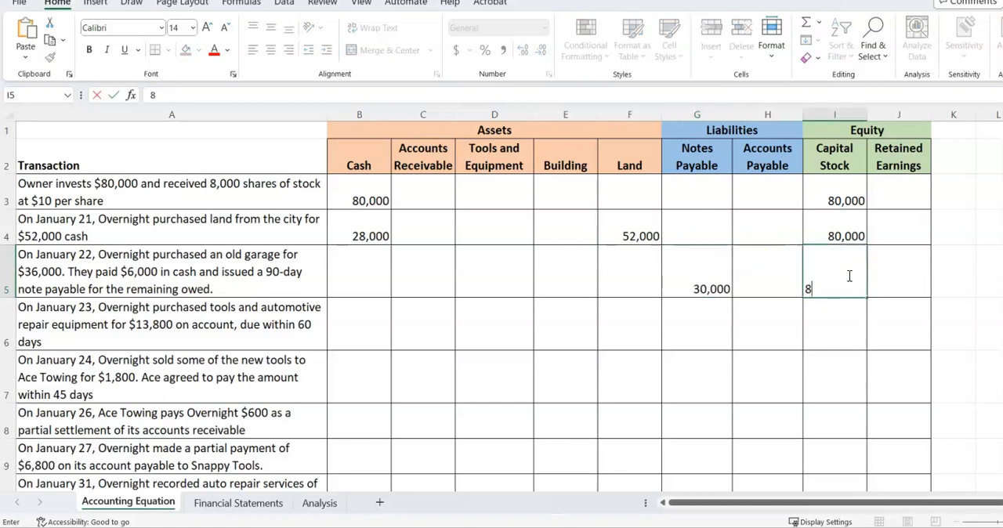
{"action": "type", "text": "0,000"}
Fill in the January 22 row with 52,000 for Land and 36,000 for Building
{"action": "left_click", "coordinate": [640, 278]}
{"action": "type", "text": "52,000"}
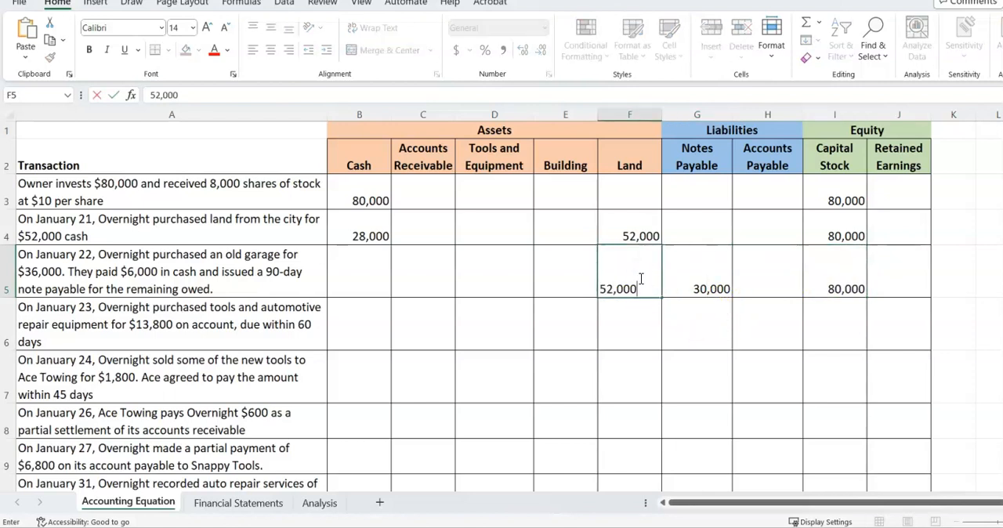
{"action": "left_click", "coordinate": [564, 279]}
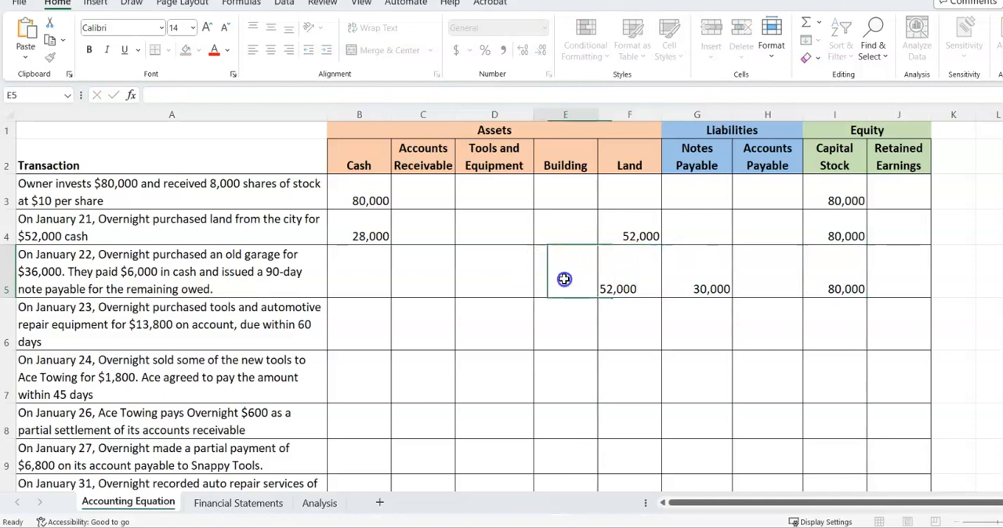
{"action": "type", "text": "36,000"}
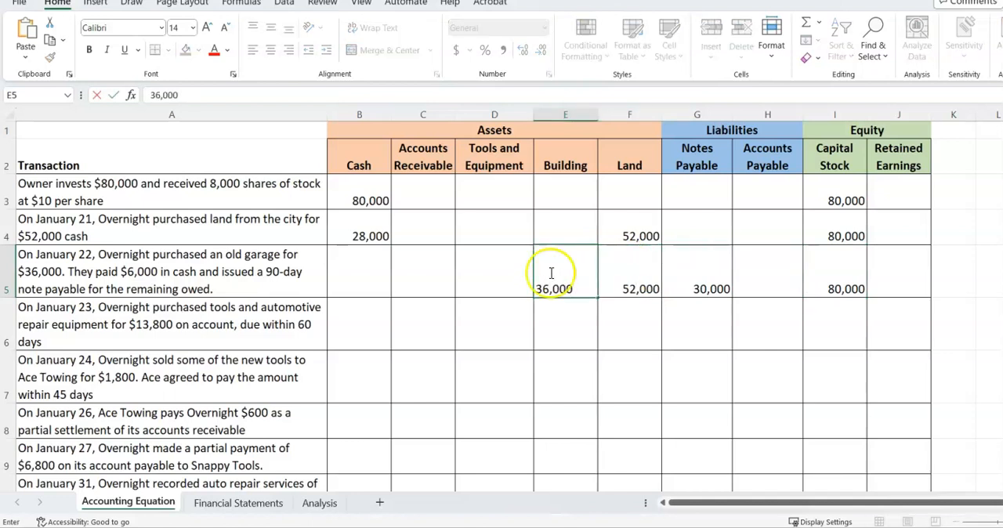
Calculate the January 22 Cash balance in B5 with the formula =B4-6000
{"action": "left_click", "coordinate": [361, 268]}
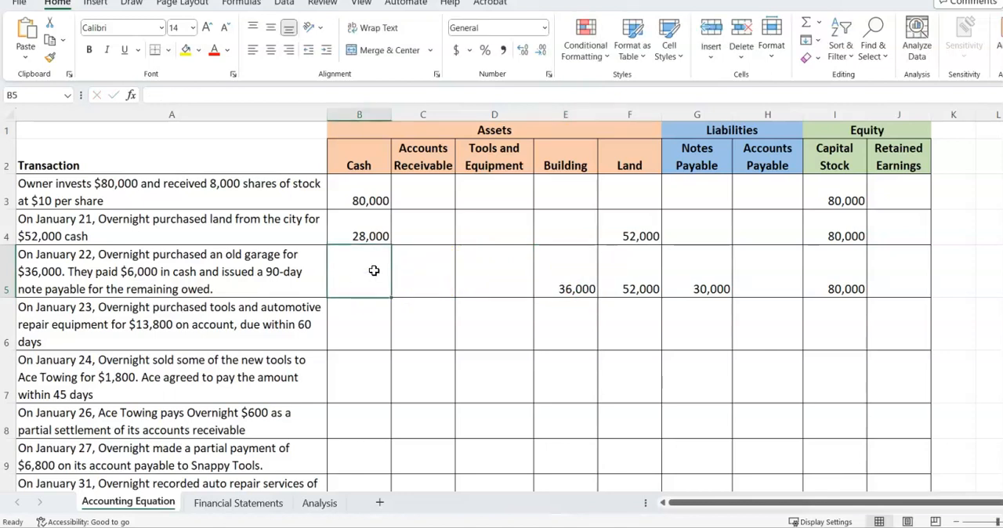
{"action": "type", "text": "="}
{"action": "left_click", "coordinate": [372, 228]}
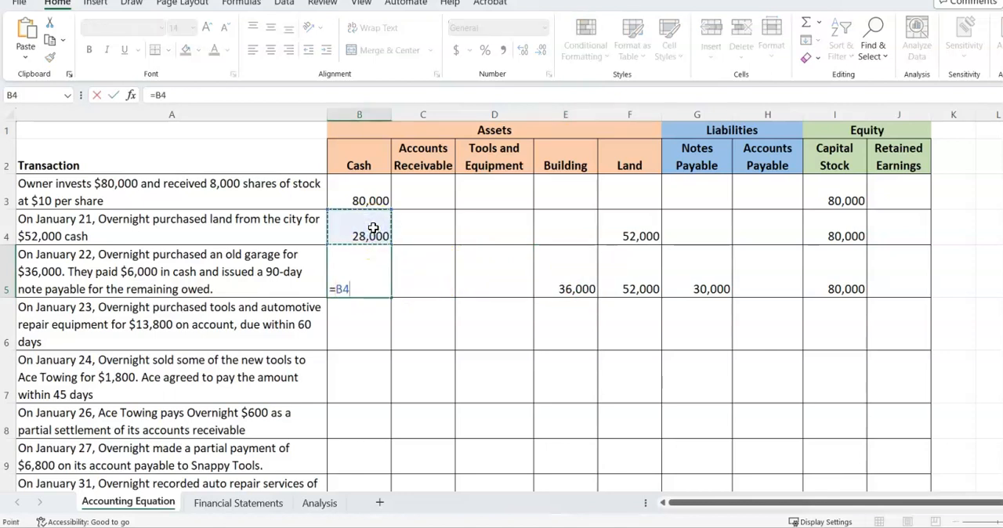
{"action": "type", "text": "-6"}
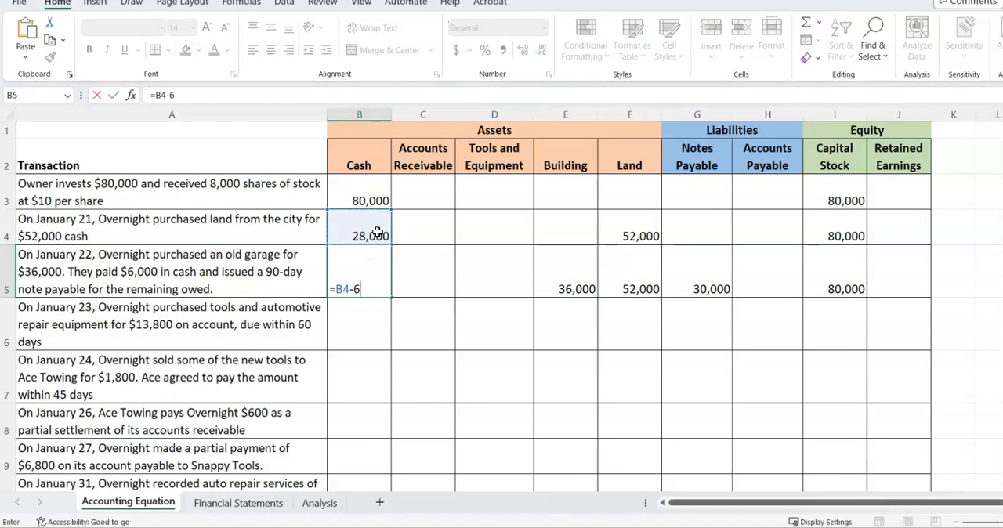
{"action": "type", "text": "000"}
{"action": "key", "text": "Return"}
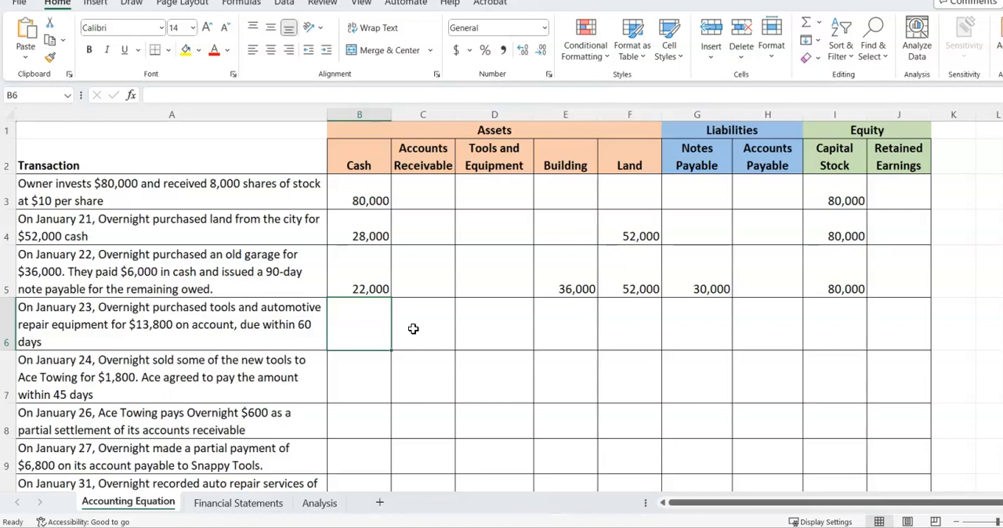
Record the January 23 equipment purchase in row 6 as 13,800 in both Tools and Equipment and Accounts Payable
{"action": "left_click", "coordinate": [486, 327]}
{"action": "type", "text": "13"}
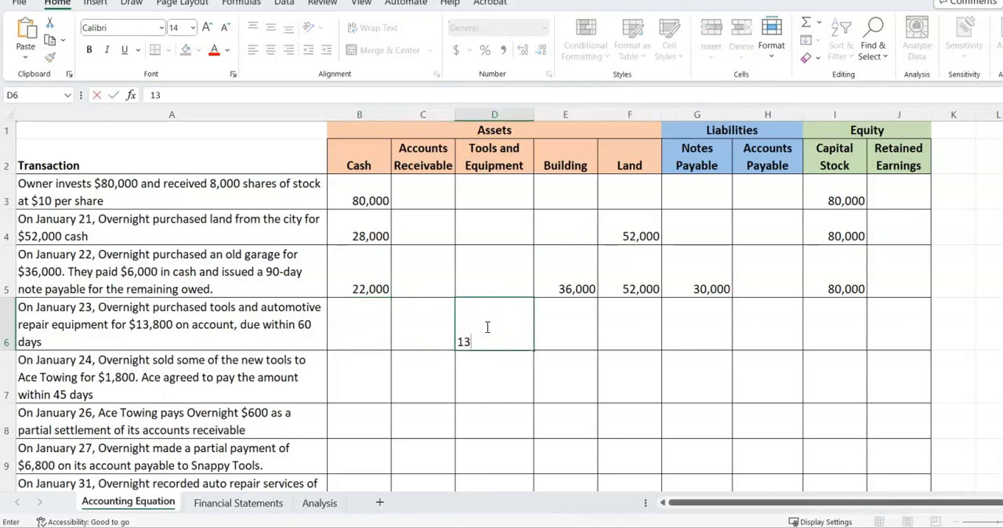
{"action": "type", "text": ",800"}
{"action": "left_click", "coordinate": [501, 332]}
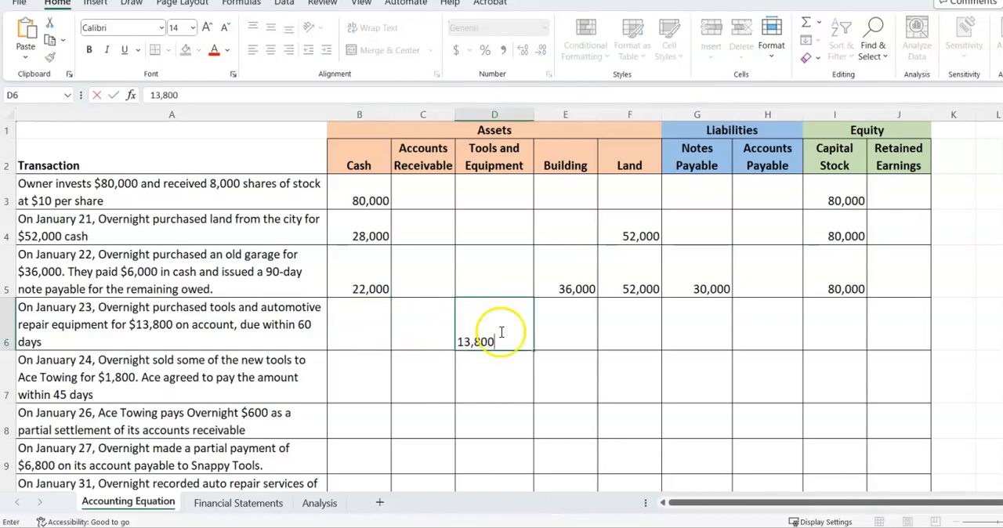
{"action": "left_click", "coordinate": [750, 332]}
{"action": "type", "text": "13,800"}
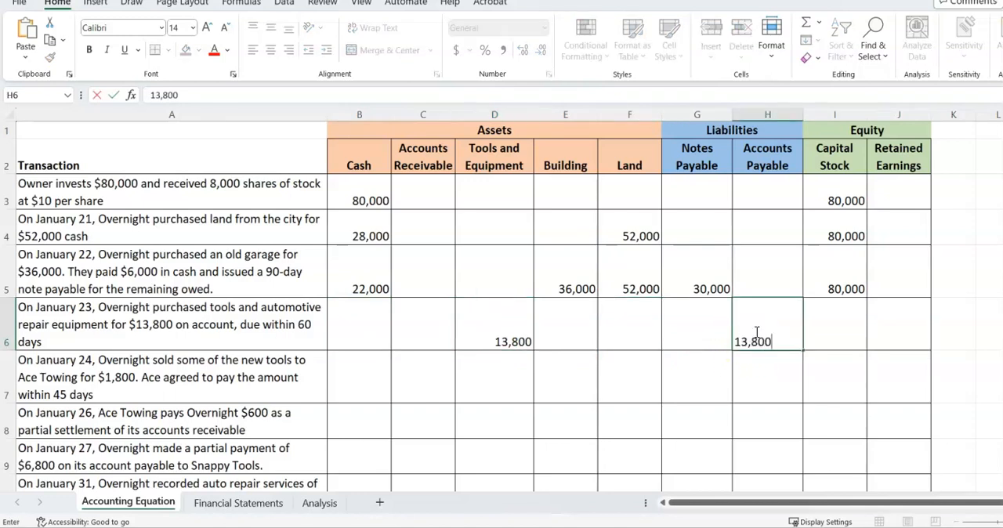
Carry balances into the January 23 row: 80,000 for Capital Stock and 30,000 for Notes Payable
{"action": "left_click", "coordinate": [848, 342]}
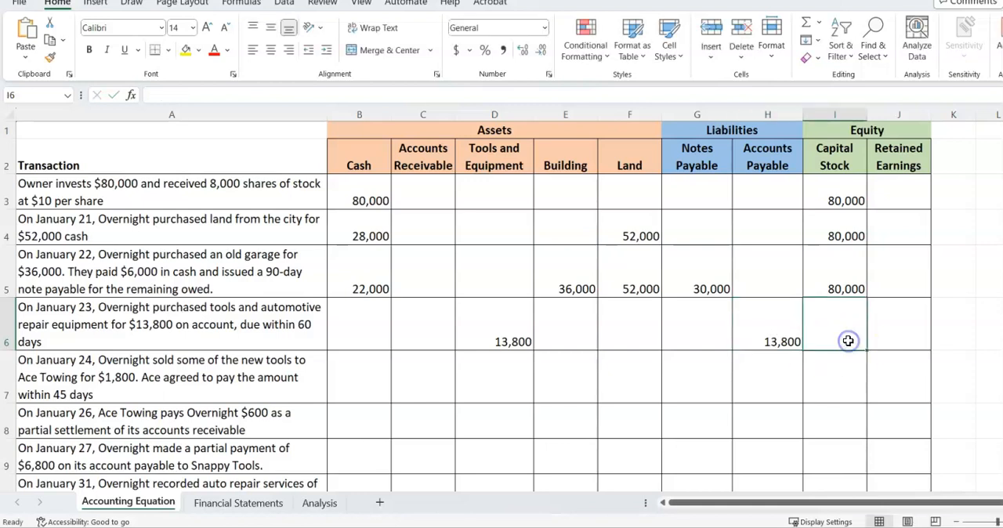
{"action": "type", "text": "80"}
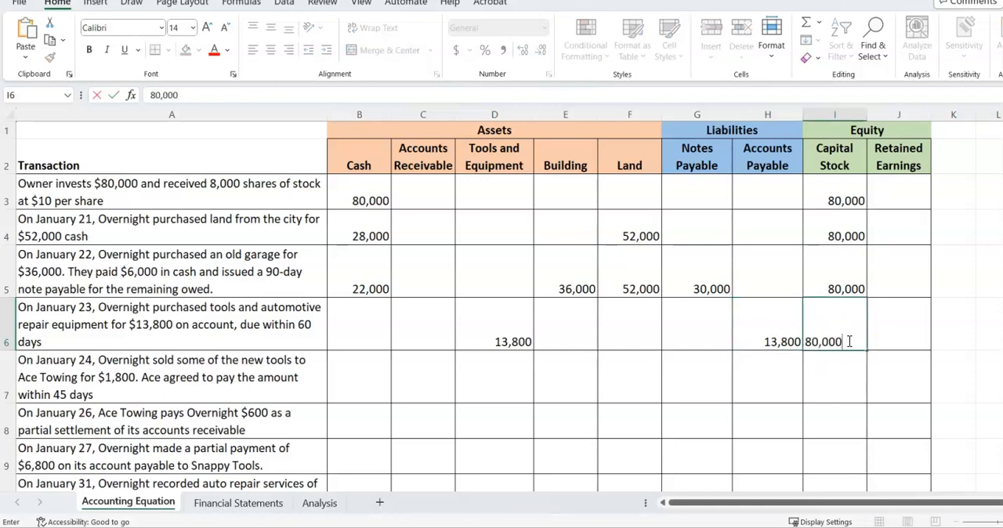
{"action": "left_click", "coordinate": [697, 328]}
{"action": "type", "text": "3"}
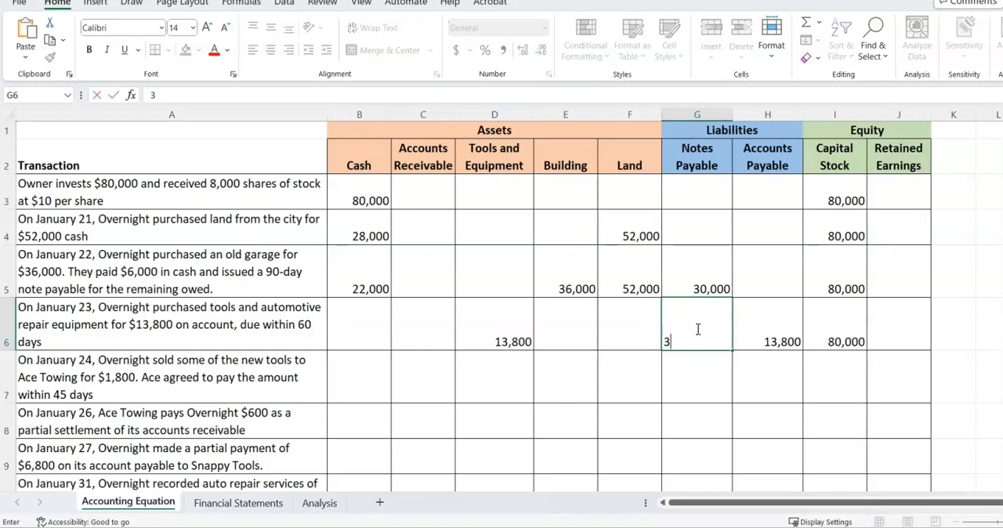
{"action": "type", "text": "0,000"}
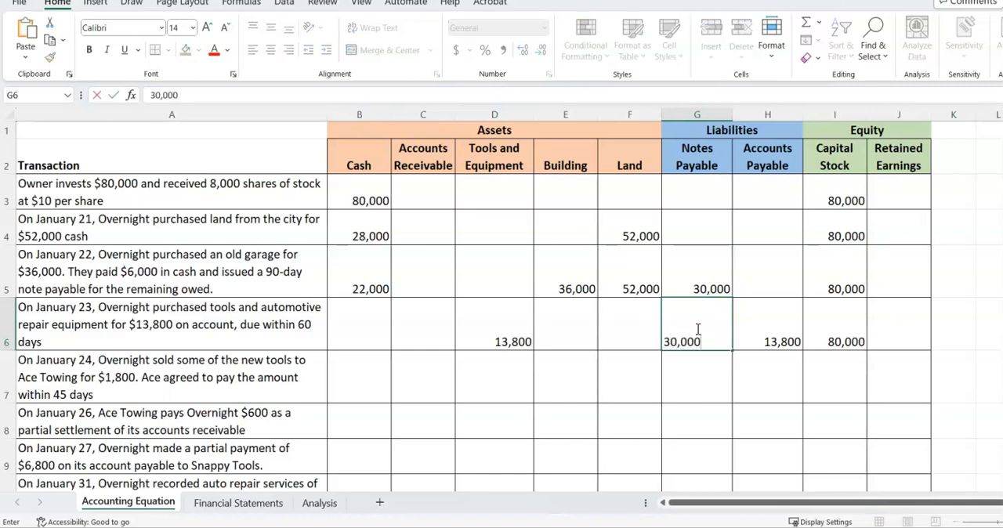
Carry the remaining asset balances into the January 23 row: Land 52,000, Building 36,000 and Cash 22,000
{"action": "left_click", "coordinate": [640, 323]}
{"action": "type", "text": "52,00"}
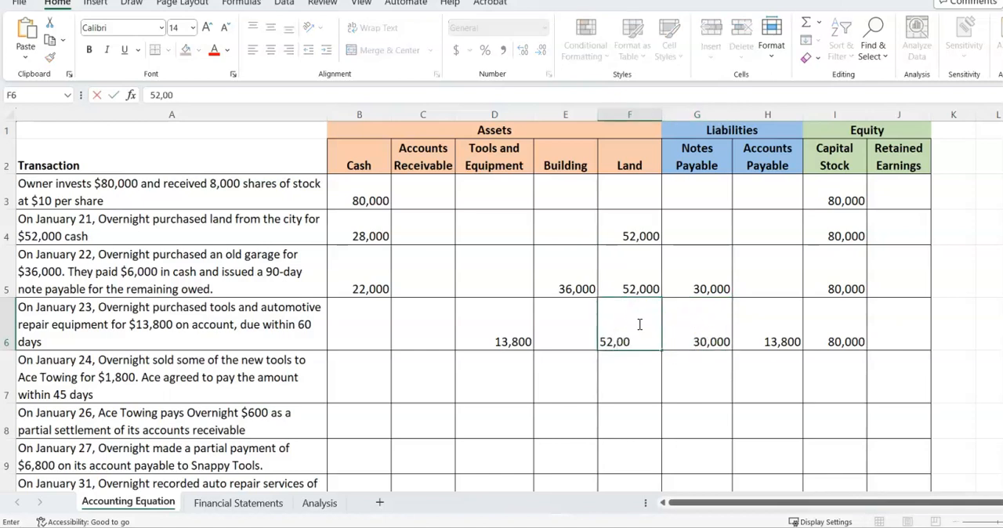
{"action": "left_click", "coordinate": [558, 339]}
{"action": "type", "text": "36,000"}
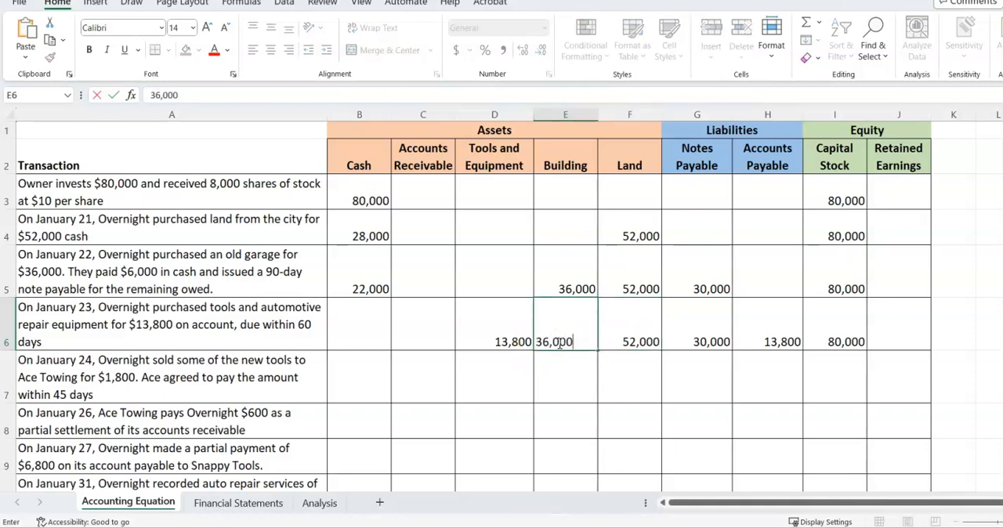
{"action": "left_click", "coordinate": [383, 327]}
{"action": "type", "text": "22,"}
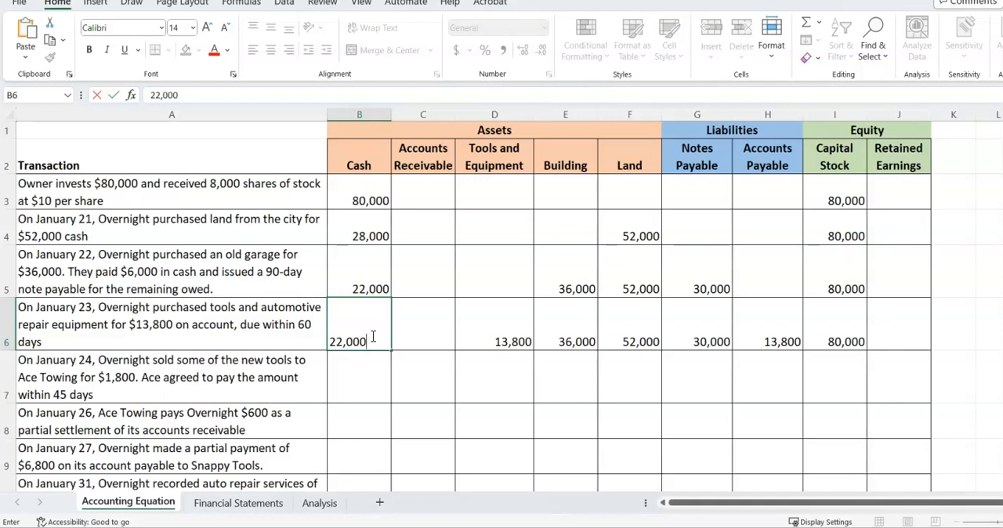
{"action": "type", "text": "000"}
Complete the January 23 Cash balance as 22,000, and enter 22,000 Cash and 1,800 Accounts Receivable in the January 24 row
{"action": "key", "text": "Return"}
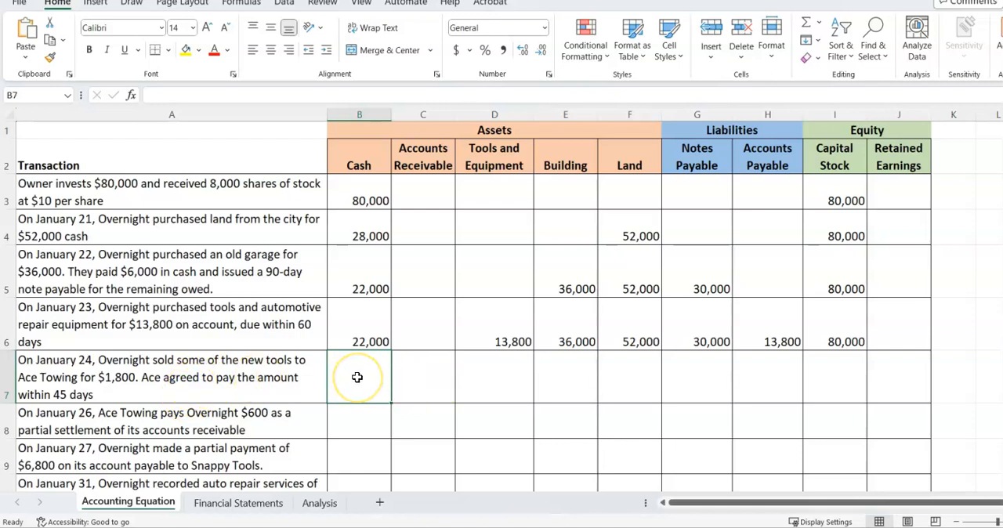
{"action": "type", "text": "22"}
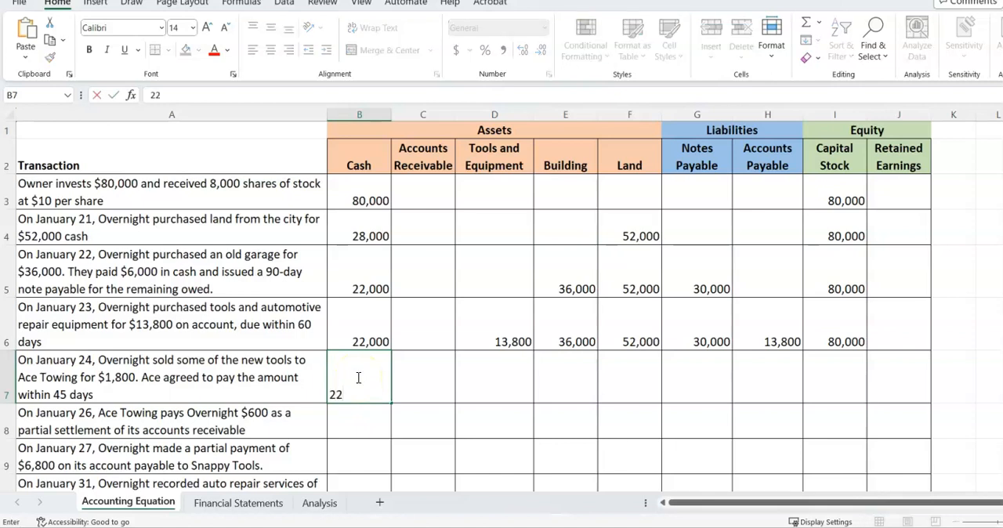
{"action": "key", "text": "Tab"}
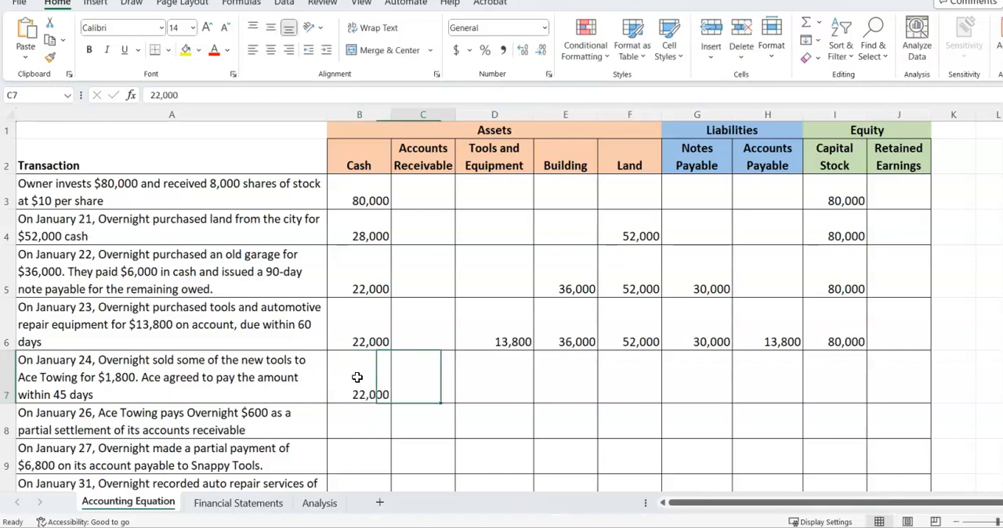
{"action": "type", "text": "1,800"}
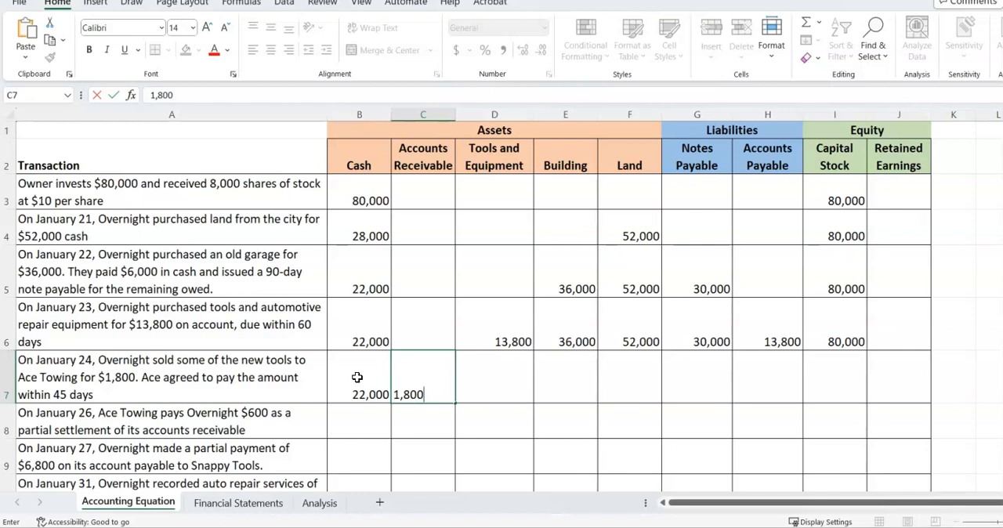
{"action": "key", "text": "Tab"}
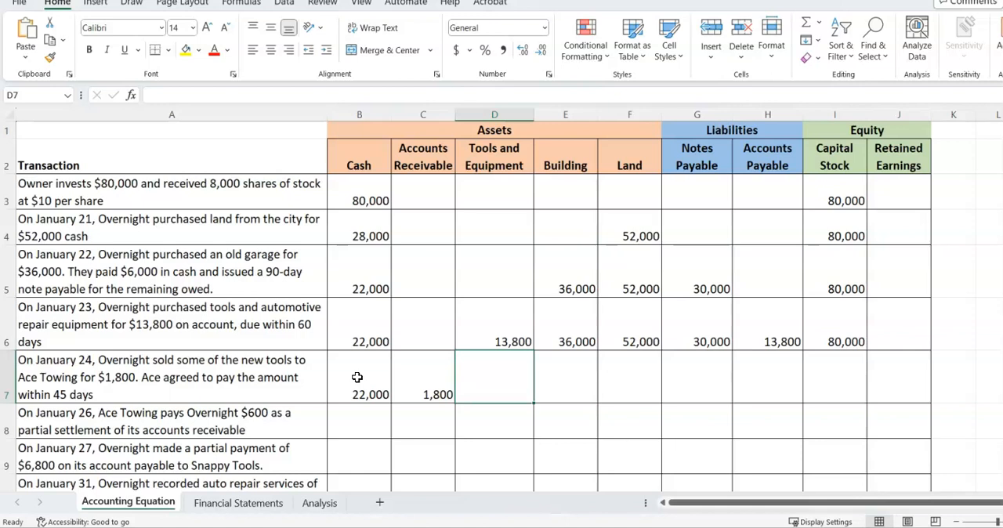
Calculate the January 24 Tools and Equipment balance in D7 with the formula =D6-1800
{"action": "type", "text": "="}
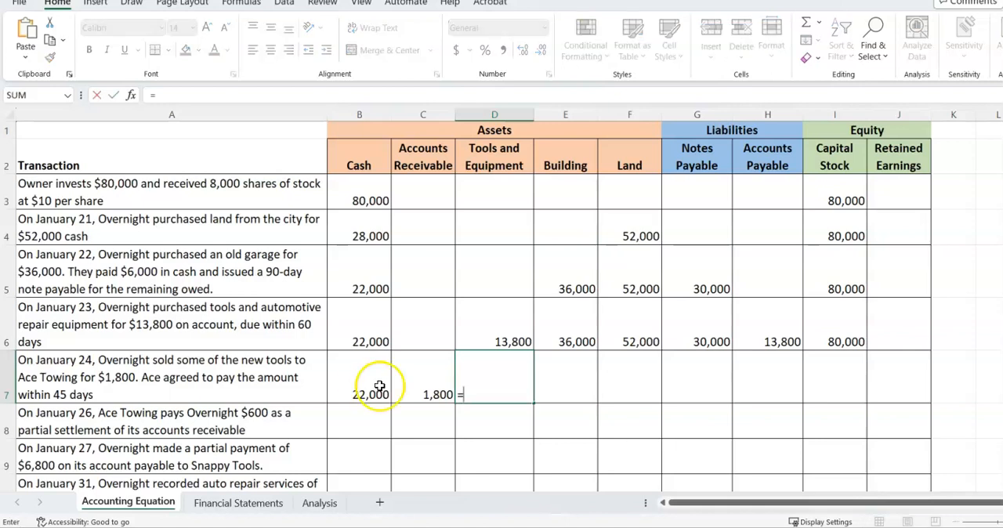
{"action": "left_click", "coordinate": [511, 333]}
{"action": "type", "text": "-1800"}
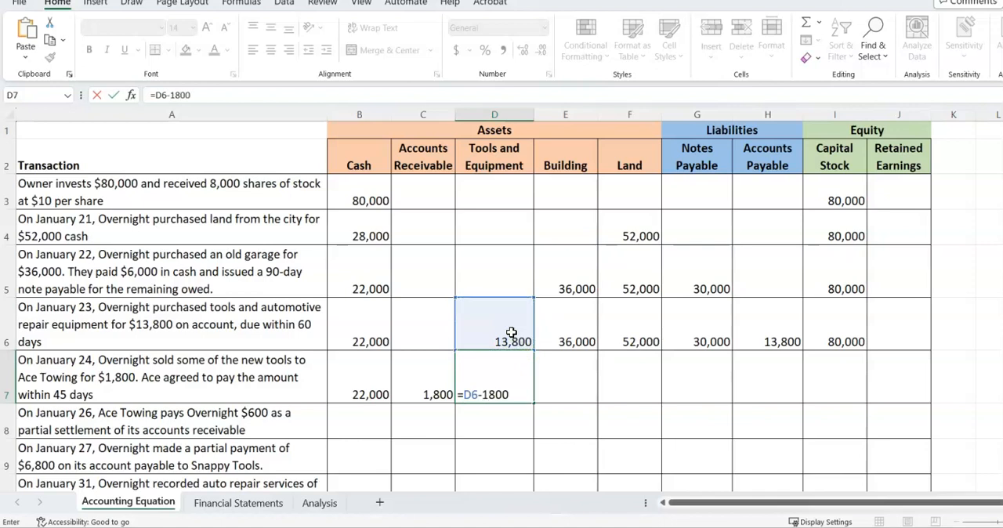
{"action": "key", "text": "Return"}
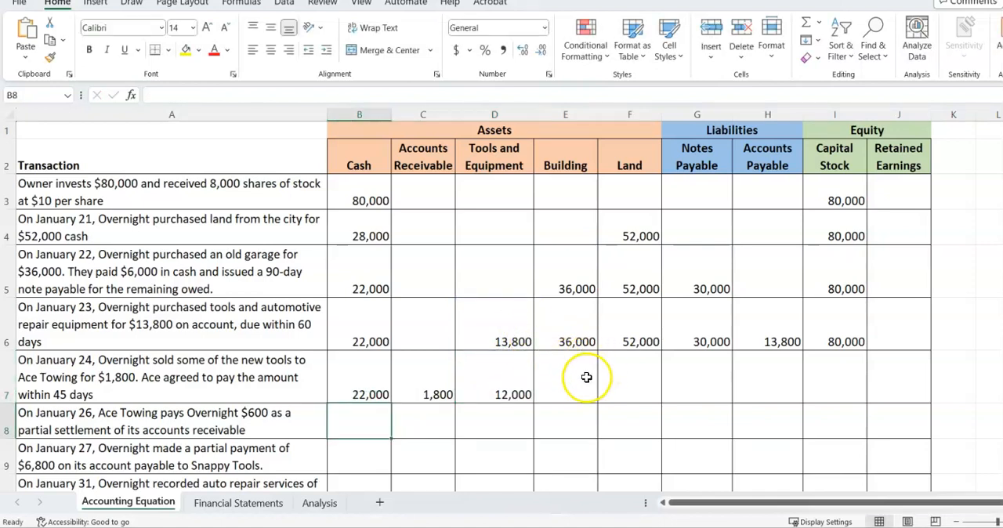
Carry the Building balance of 36,000 and the Land balance of 52,000 into the January 24 row
{"action": "left_click", "coordinate": [573, 380]}
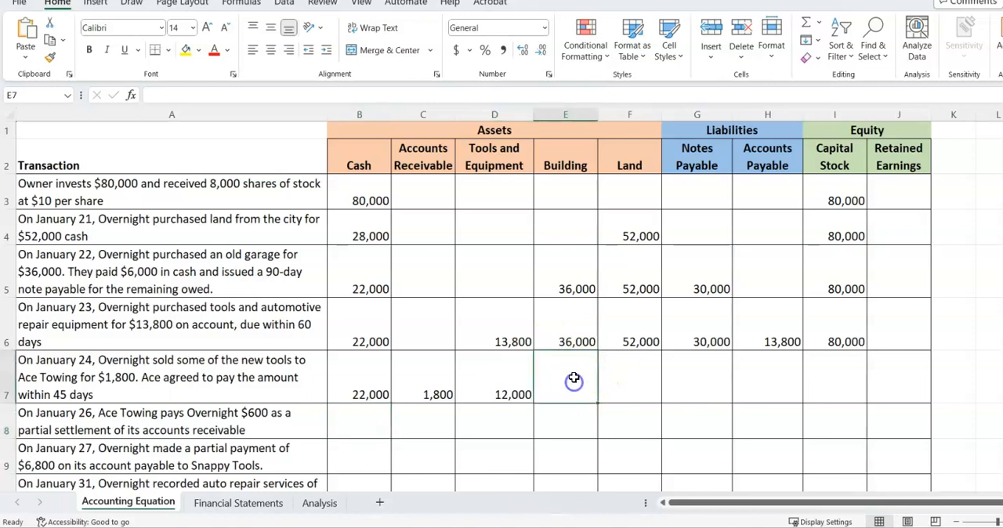
{"action": "type", "text": "36,0"}
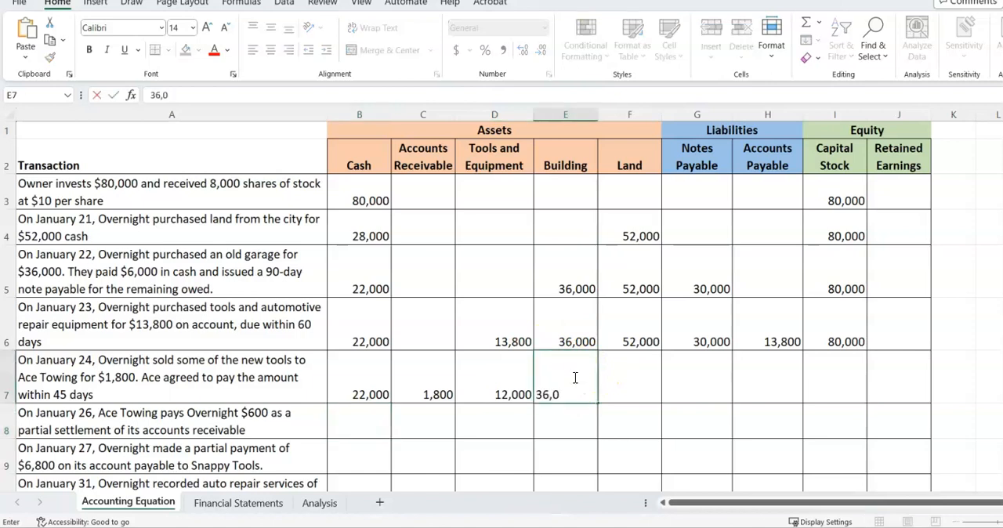
{"action": "type", "text": "00"}
{"action": "key", "text": "Tab"}
{"action": "type", "text": "5"}
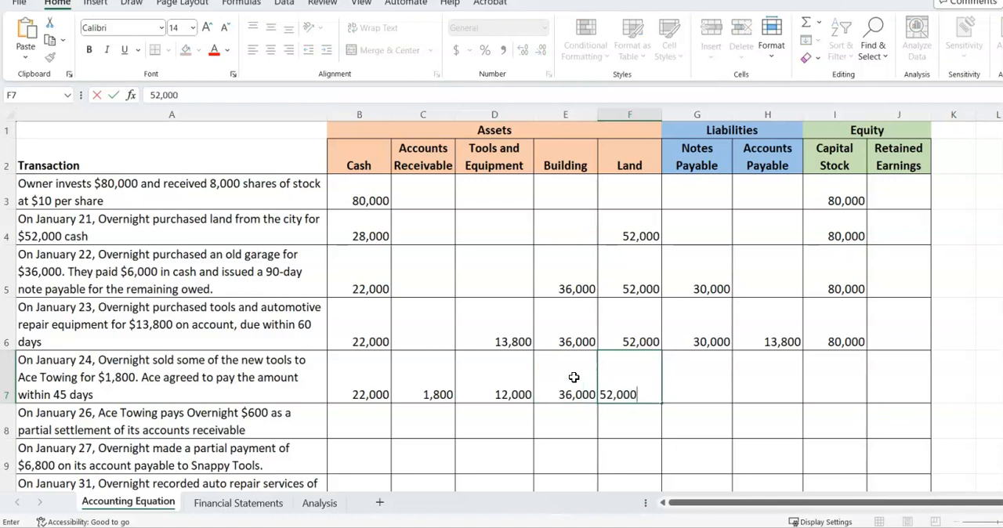
Carry liabilities and equity into the January 24 row: Notes Payable 30,000, Accounts Payable 13,800 and Capital Stock 80,000
{"action": "key", "text": "Tab"}
{"action": "type", "text": "30"}
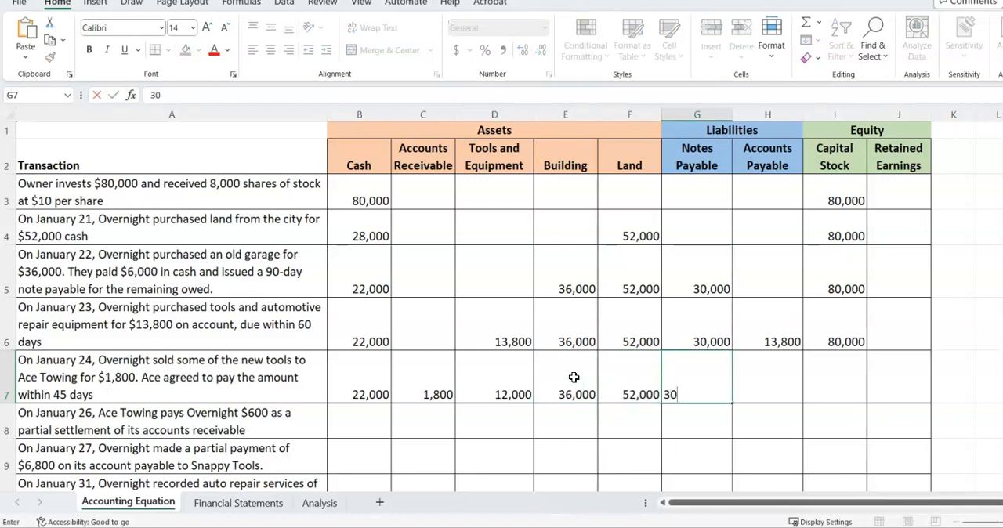
{"action": "key", "text": "Tab"}
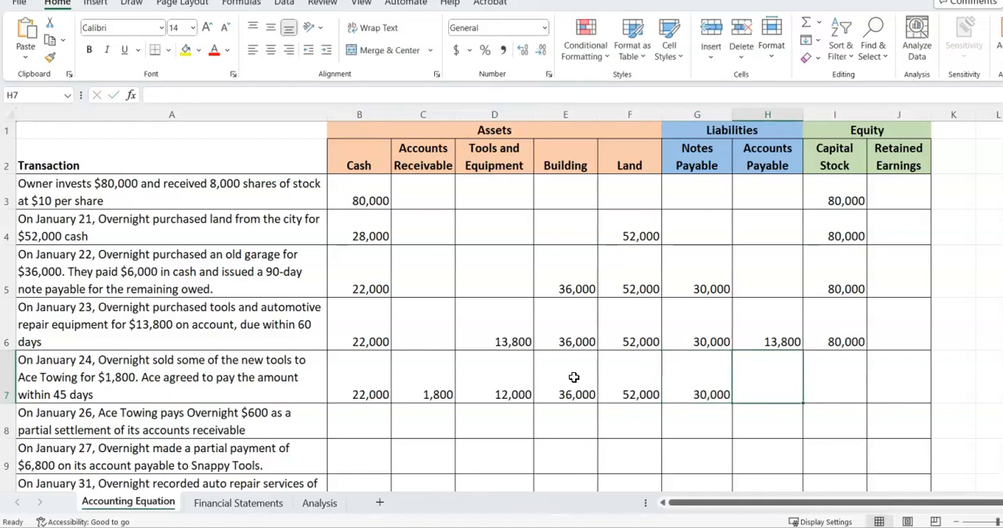
{"action": "type", "text": "13,800"}
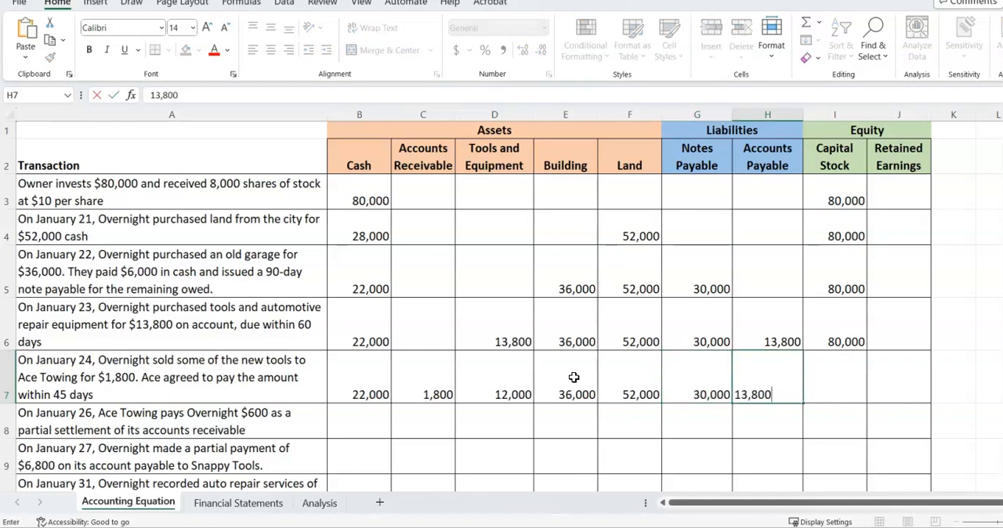
{"action": "key", "text": "Tab"}
{"action": "type", "text": "80"}
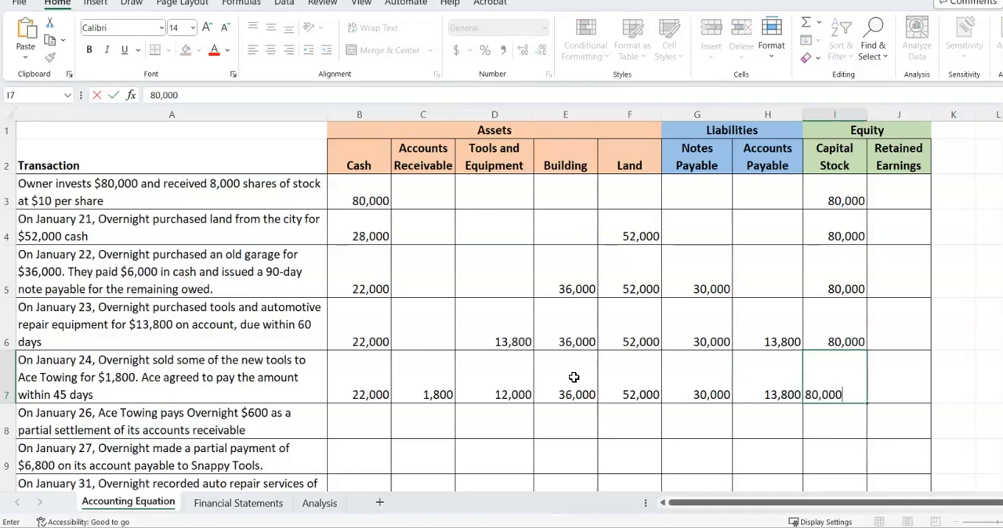
{"action": "key", "text": "Return"}
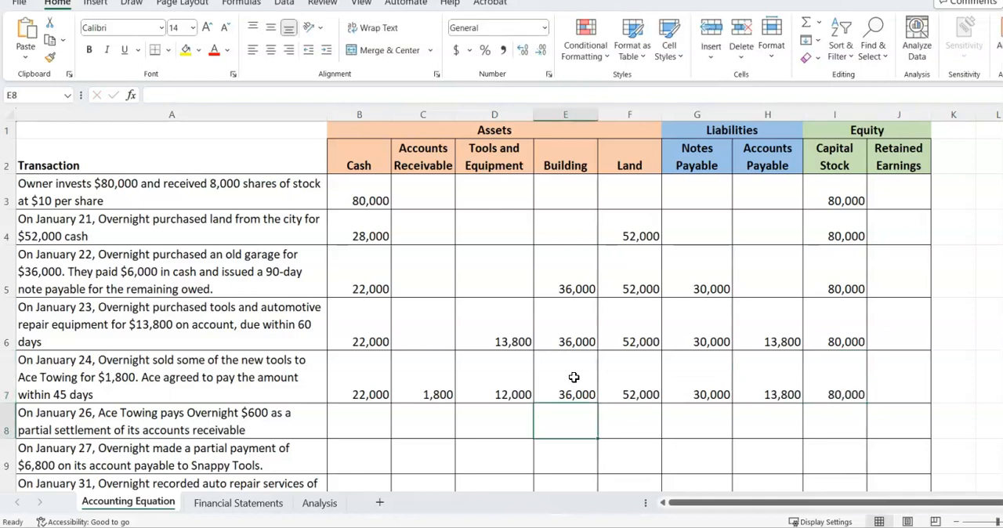
Enter 22,600 as the Cash balance in B8 for the January 26 payment from Ace Towing
{"action": "scroll", "coordinate": [316, 342], "scroll_direction": "down", "scroll_amount": 1}
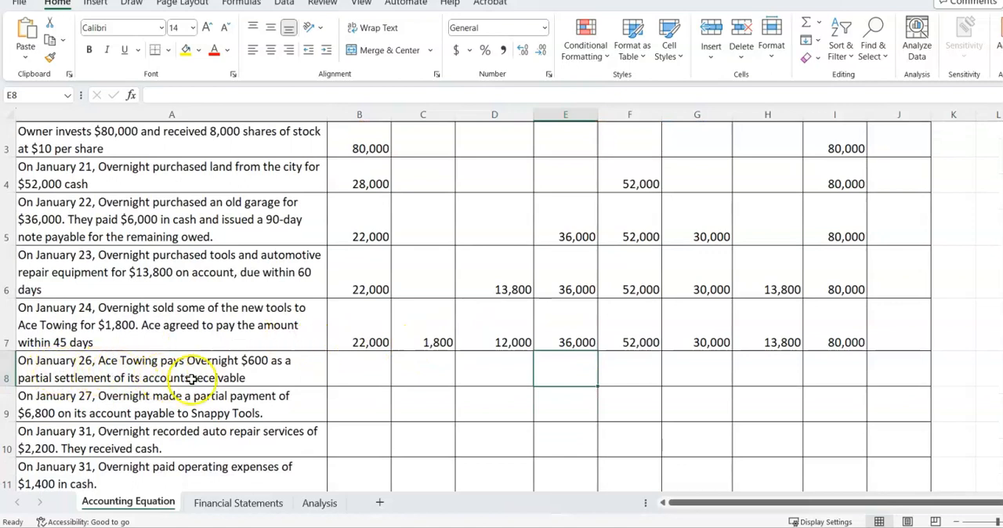
{"action": "scroll", "coordinate": [268, 369], "scroll_direction": "up", "scroll_amount": 1}
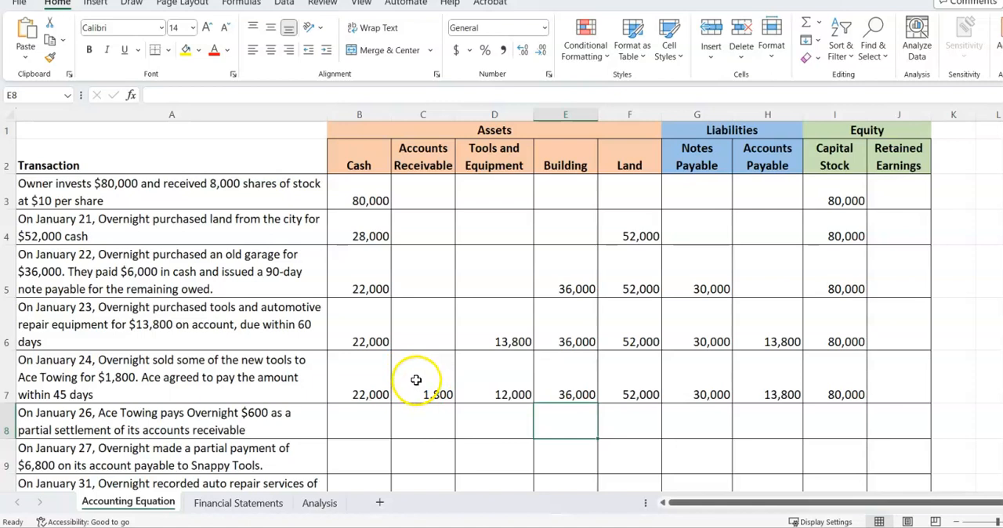
{"action": "left_click", "coordinate": [375, 411]}
{"action": "type", "text": "22"}
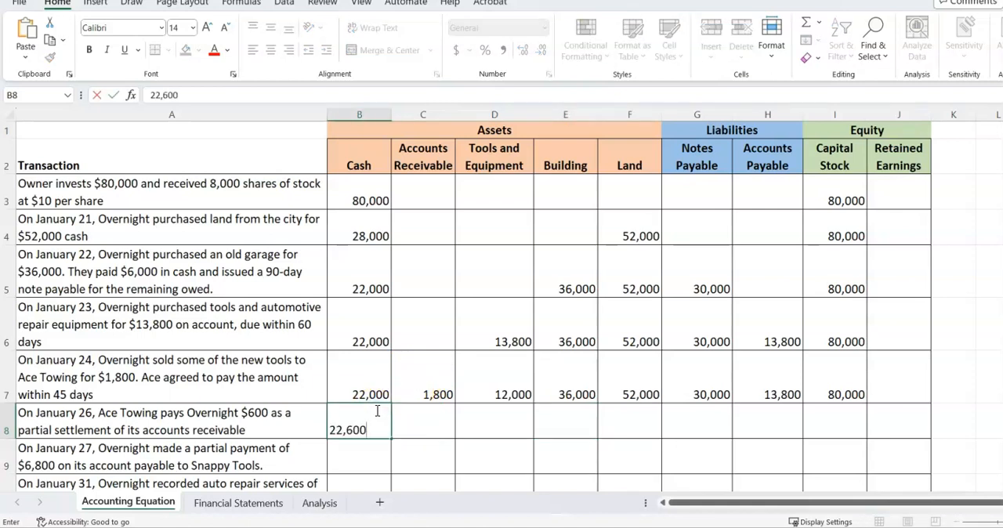
{"action": "type", "text": ",600"}
{"action": "key", "text": "Tab"}
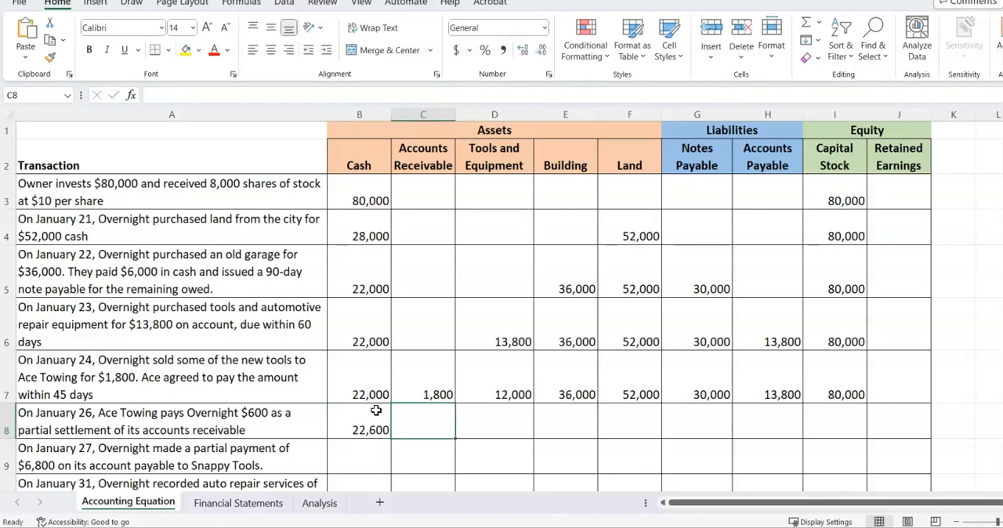
Calculate the January 26 Accounts Receivable balance in C8 by subtracting the 600 payment from C7
{"action": "type", "text": "="}
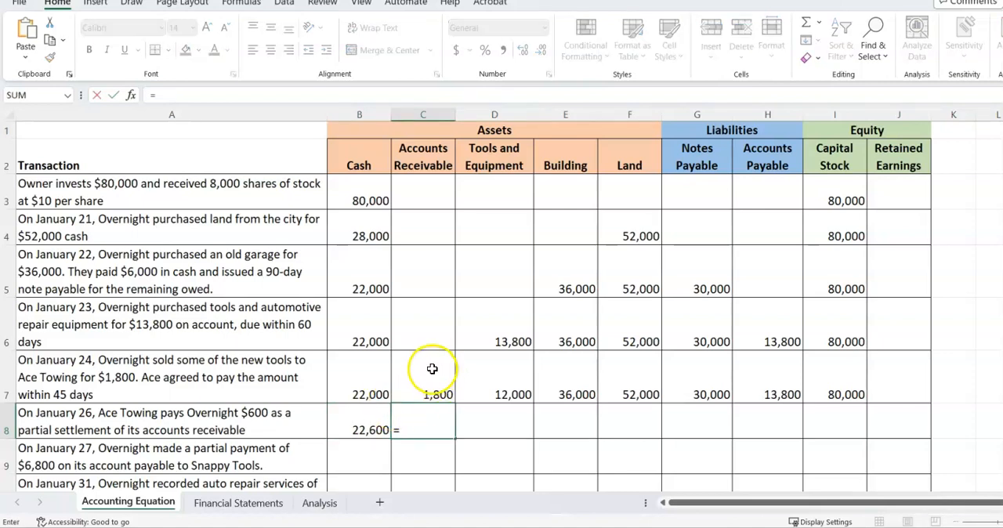
{"action": "left_click", "coordinate": [429, 375]}
{"action": "type", "text": "-600"}
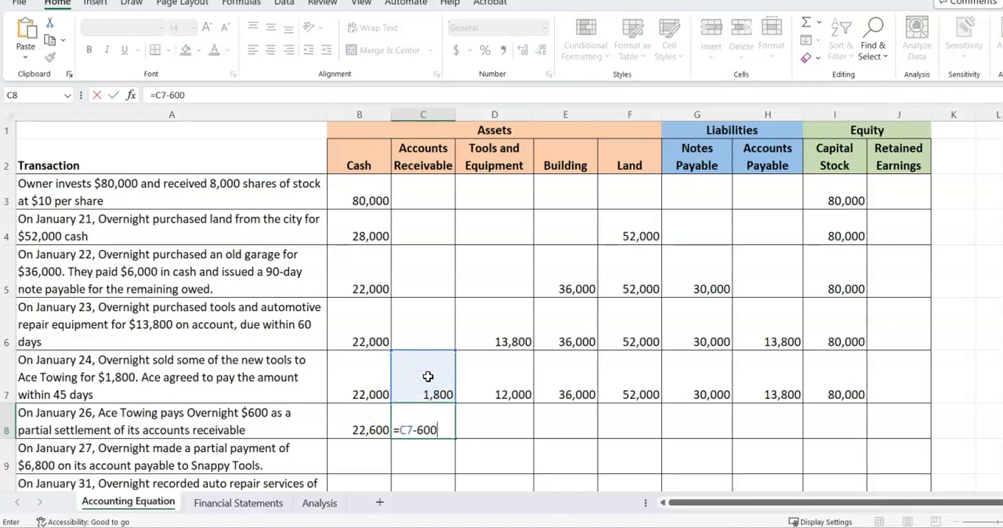
{"action": "key", "text": "Return"}
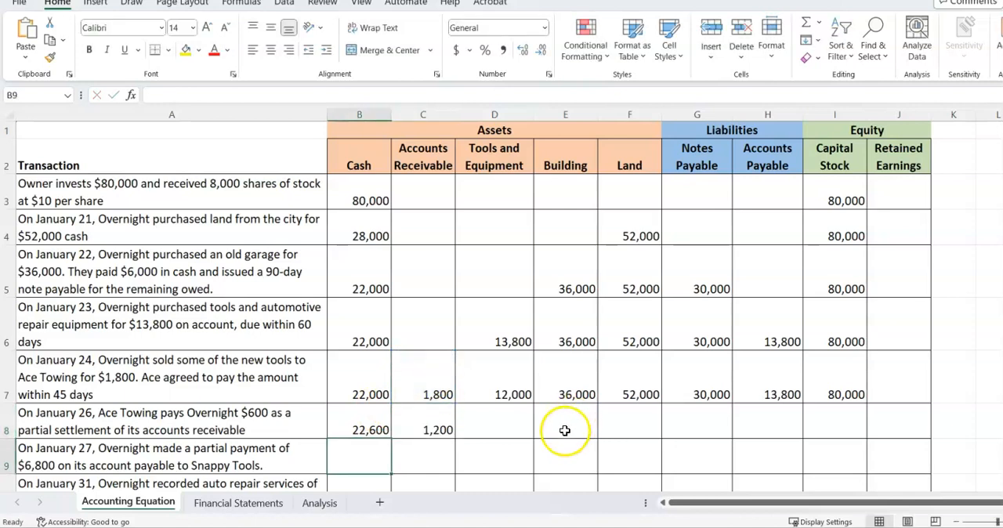
Carry the Tools and Equipment balance into D8 with =D7 and fill the formula across through Capital Stock in I8
{"action": "left_click", "coordinate": [507, 421]}
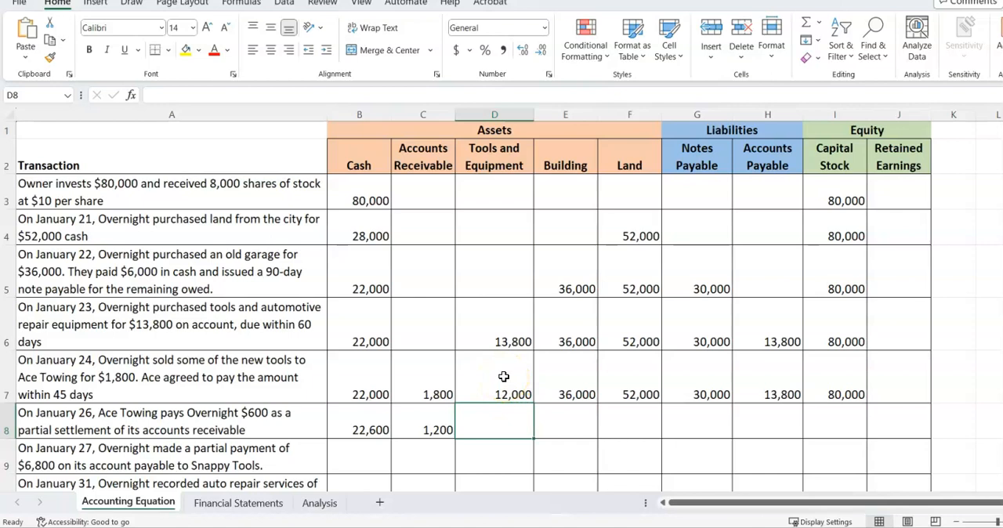
{"action": "type", "text": "="}
{"action": "left_click", "coordinate": [500, 377]}
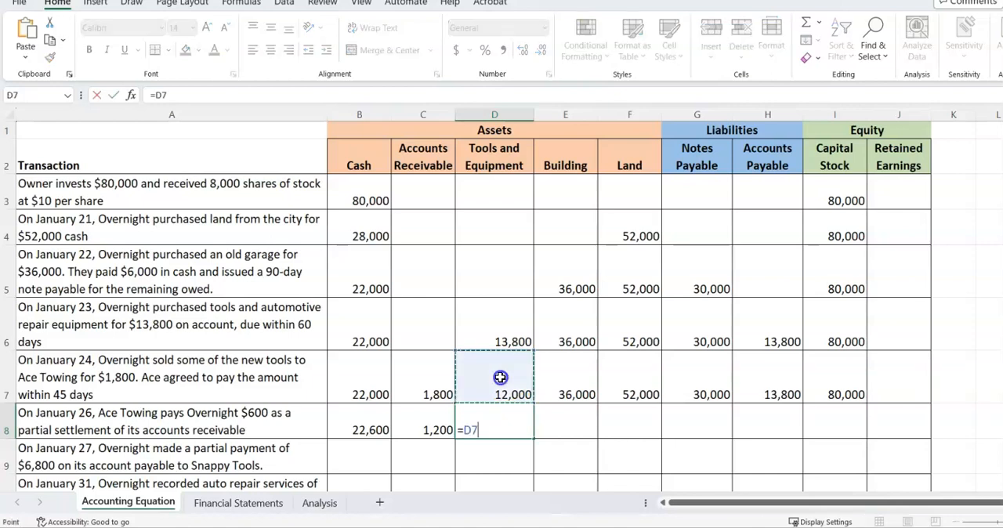
{"action": "key", "text": "ctrl+Return"}
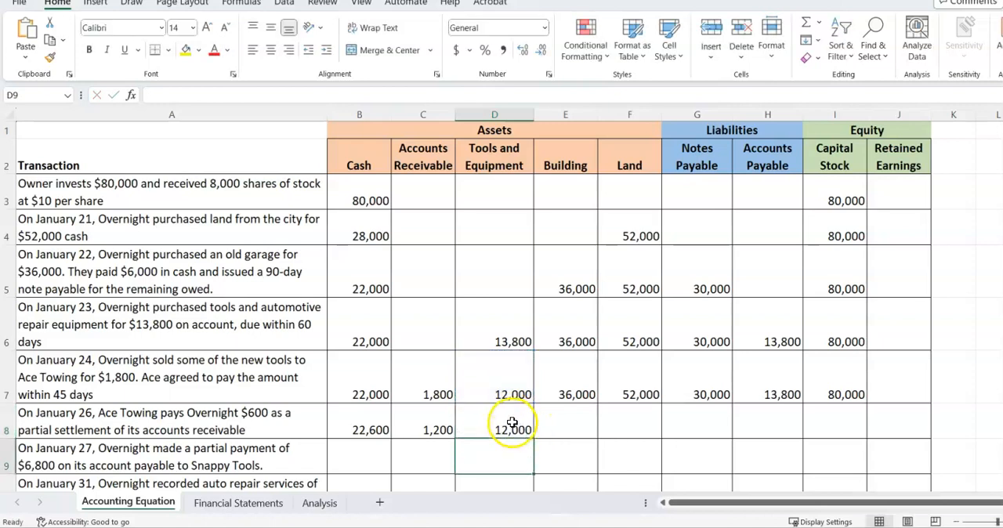
{"action": "left_click_drag", "start_coordinate": [535, 440], "coordinate": [853, 441]}
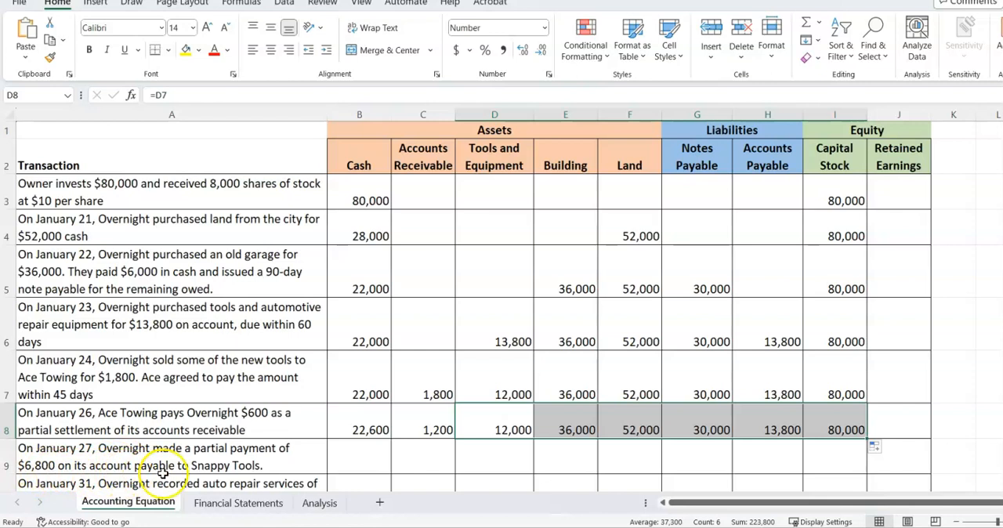
Calculate the January 27 Cash balance in B9 with the formula =B8-6800
{"action": "left_click", "coordinate": [367, 460]}
{"action": "type", "text": "="}
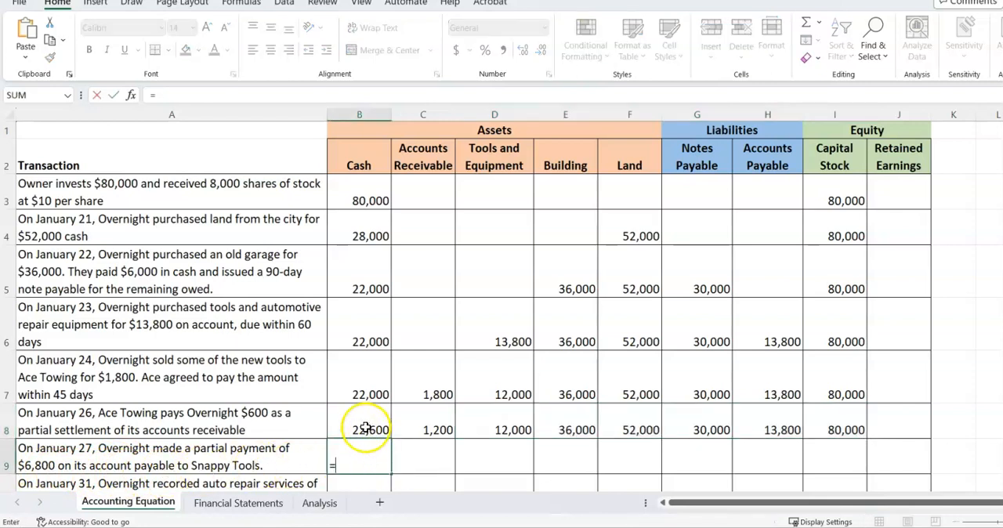
{"action": "left_click", "coordinate": [360, 420]}
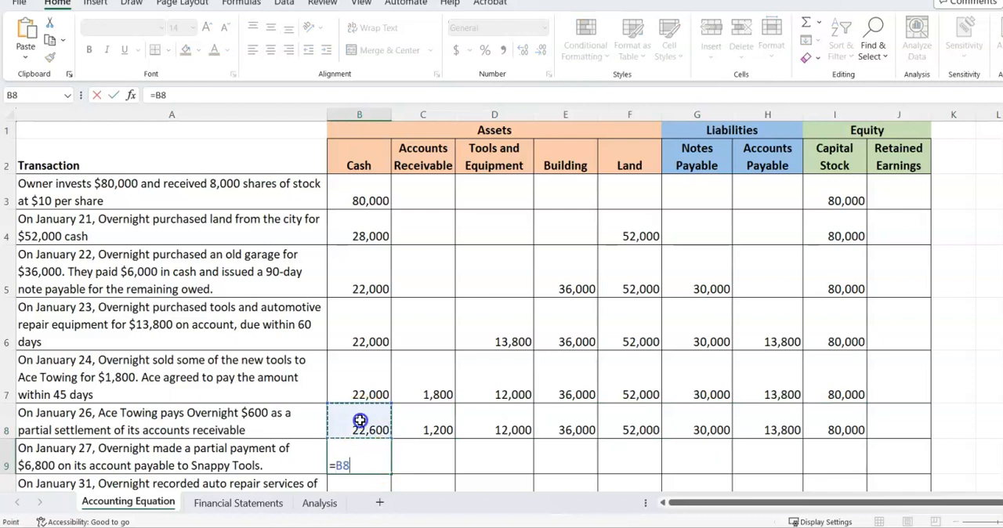
{"action": "type", "text": "-6800"}
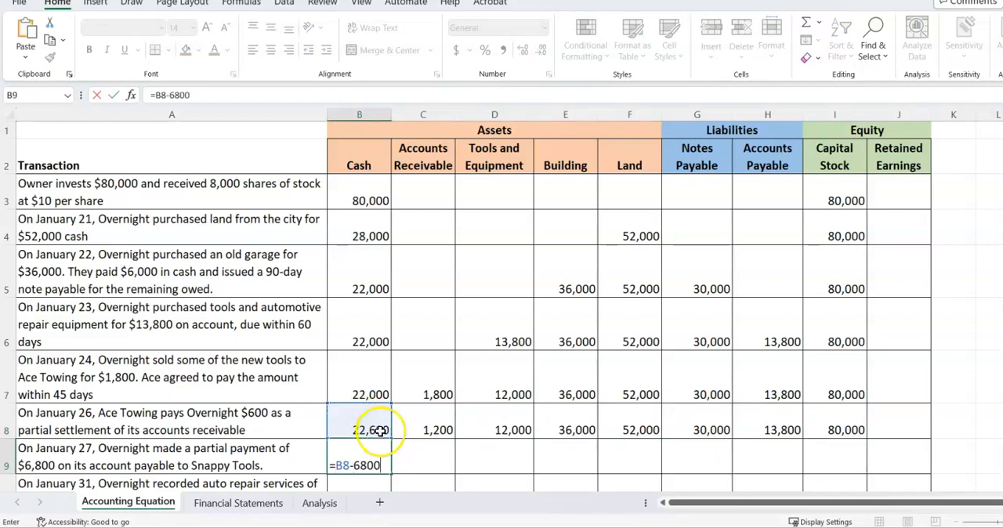
{"action": "key", "text": "Return"}
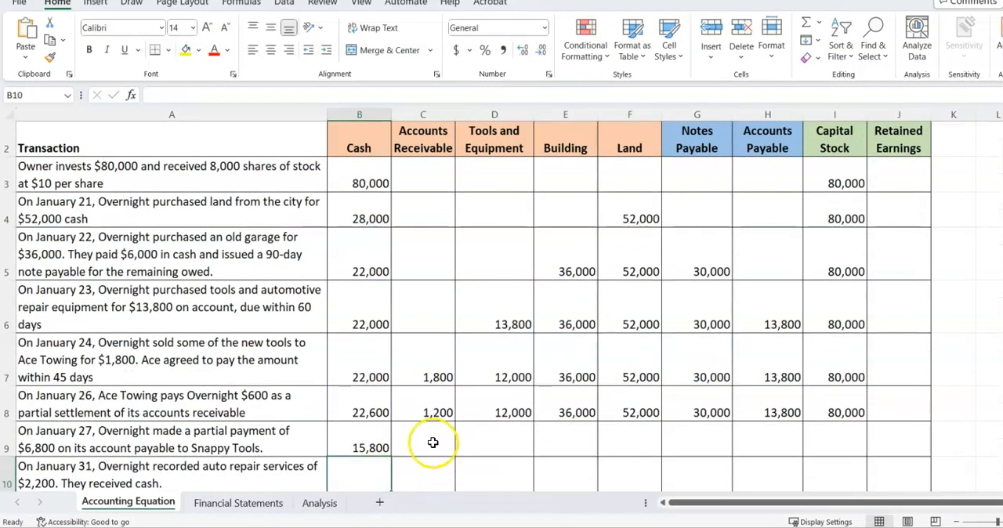
Carry Accounts Receivable into C9 with =C8 and fill the formula across through Notes Payable in G9
{"action": "left_click", "coordinate": [433, 443]}
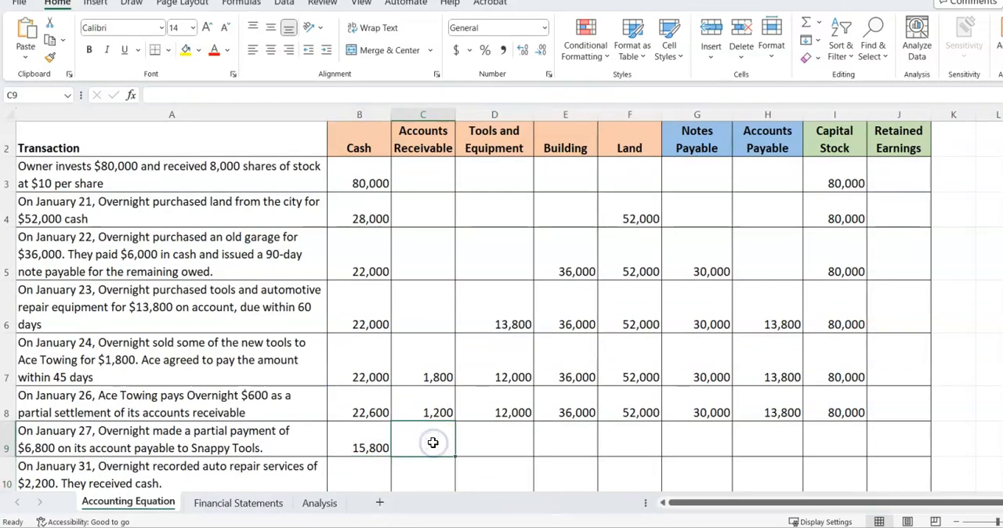
{"action": "type", "text": "="}
{"action": "left_click", "coordinate": [425, 407]}
{"action": "key", "text": "ctrl+Return"}
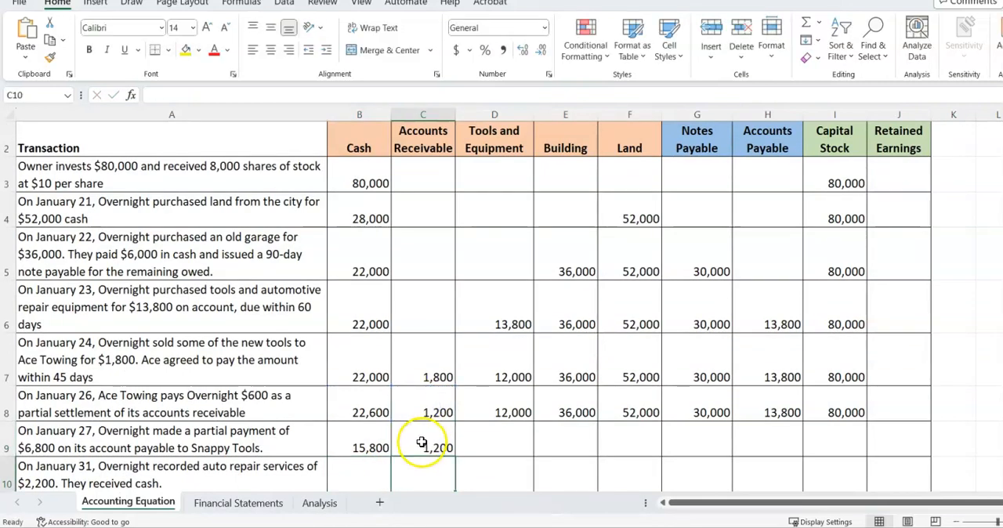
{"action": "left_click_drag", "start_coordinate": [452, 455], "coordinate": [708, 450]}
Calculate the January 27 Accounts Payable balance in H9 with the formula =H8-6800
{"action": "left_click", "coordinate": [771, 441]}
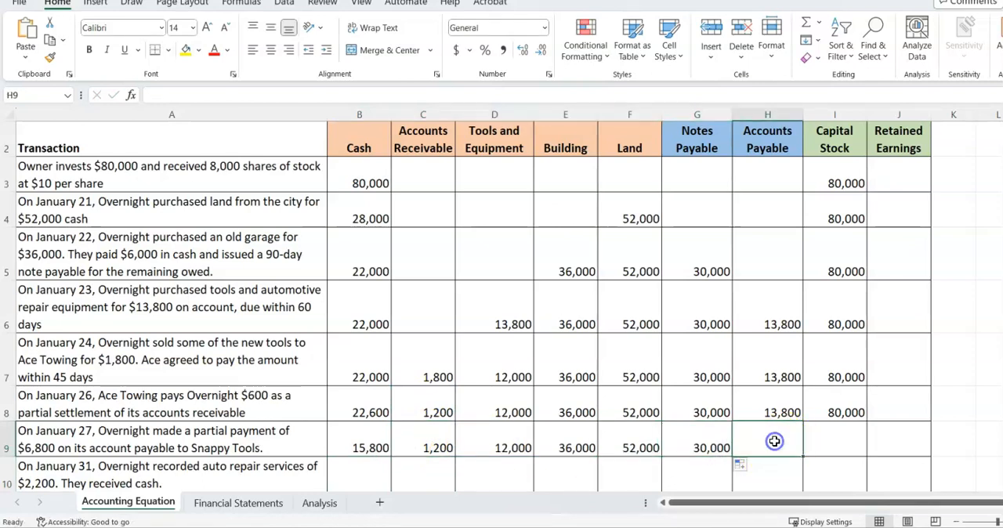
{"action": "type", "text": "="}
{"action": "left_click", "coordinate": [774, 406]}
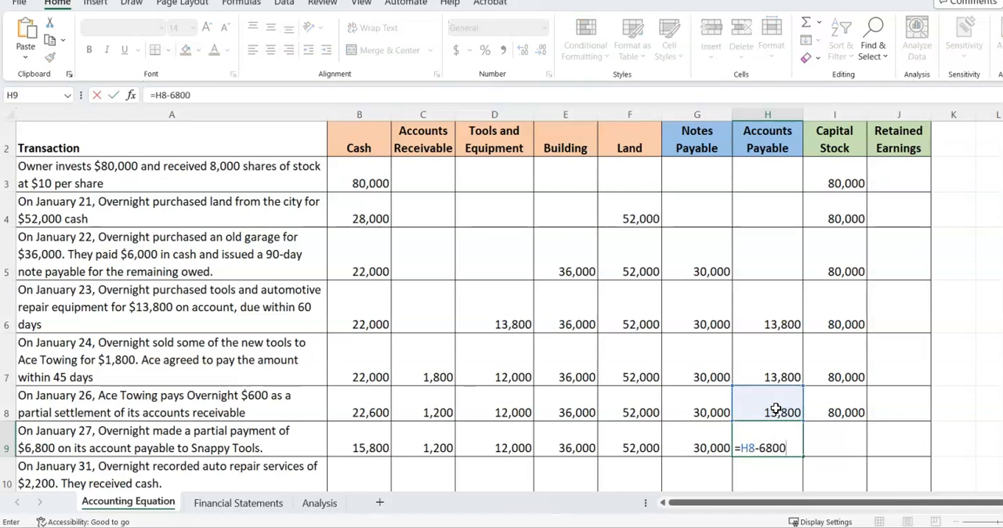
{"action": "key", "text": "Return"}
Enter 80,000 as the January 27 Capital Stock balance in I9
{"action": "left_click", "coordinate": [831, 447]}
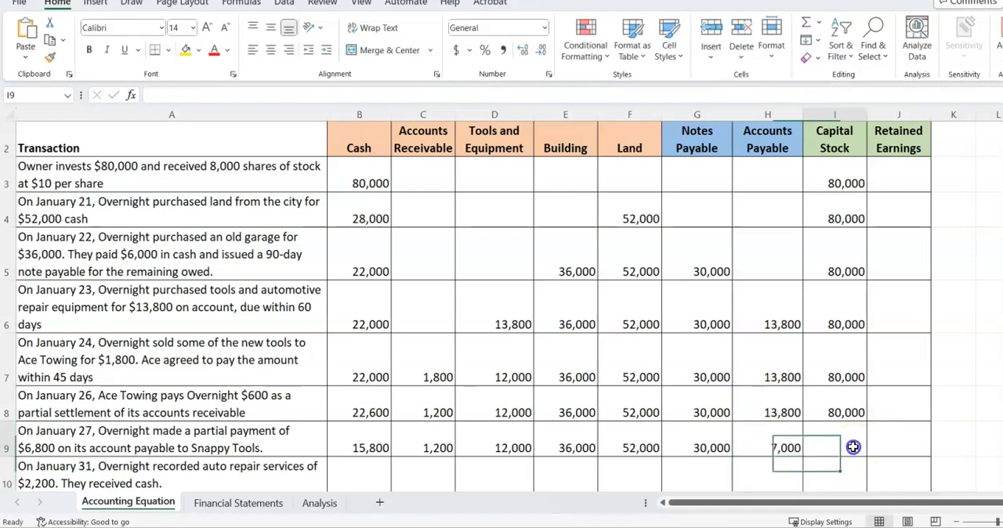
{"action": "type", "text": "80"}
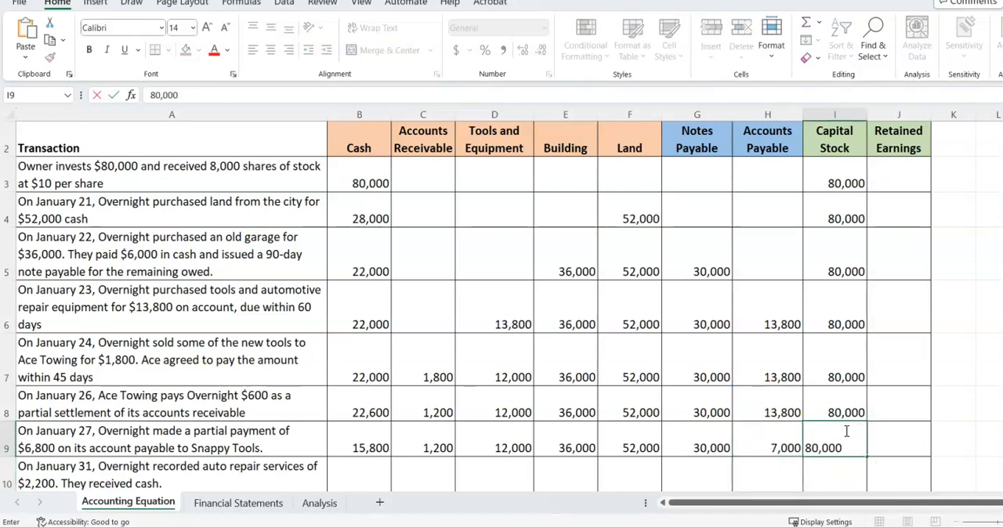
{"action": "type", "text": ",000"}
{"action": "key", "text": "Return"}
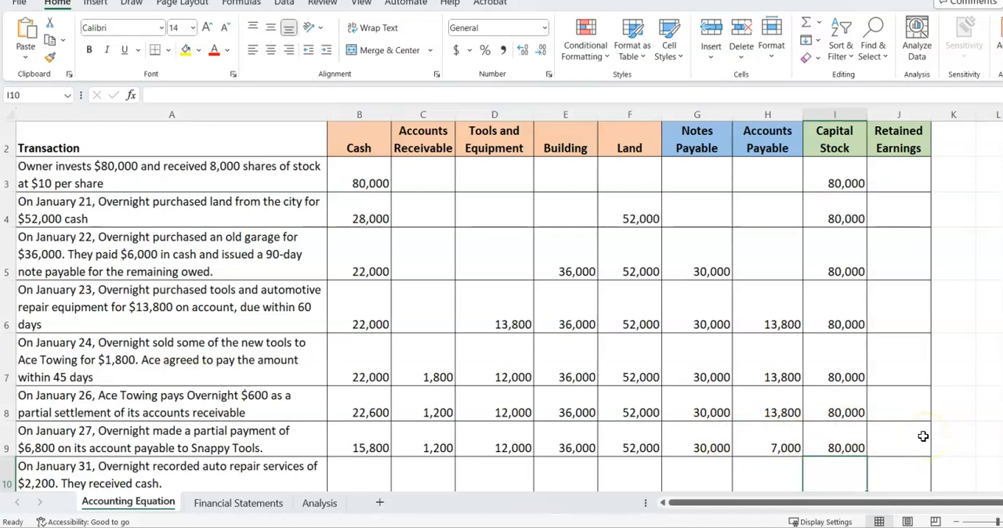
Calculate the Cash balance after the January 31 auto repair services in B10 with the formula =B9+2200
{"action": "scroll", "coordinate": [923, 436], "scroll_direction": "down", "scroll_amount": 1}
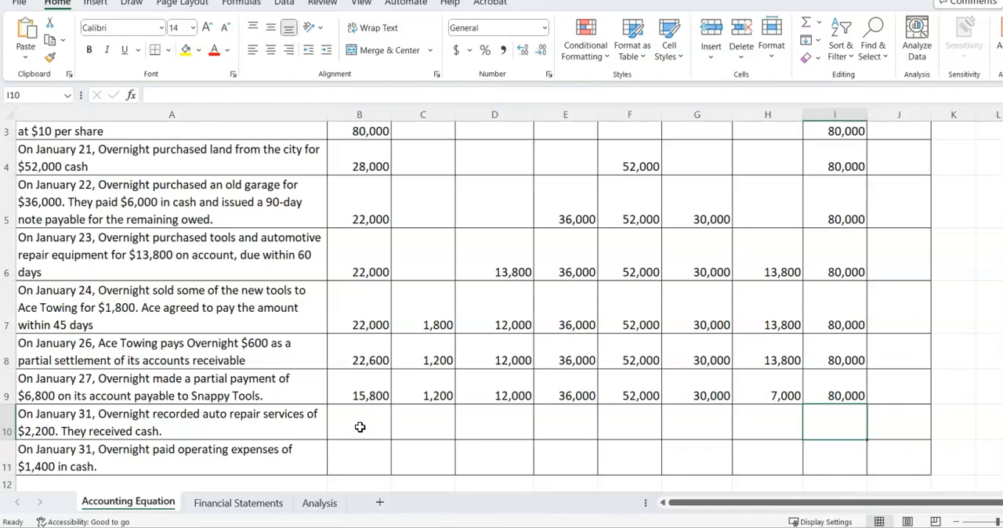
{"action": "scroll", "coordinate": [360, 427], "scroll_direction": "up", "scroll_amount": 1}
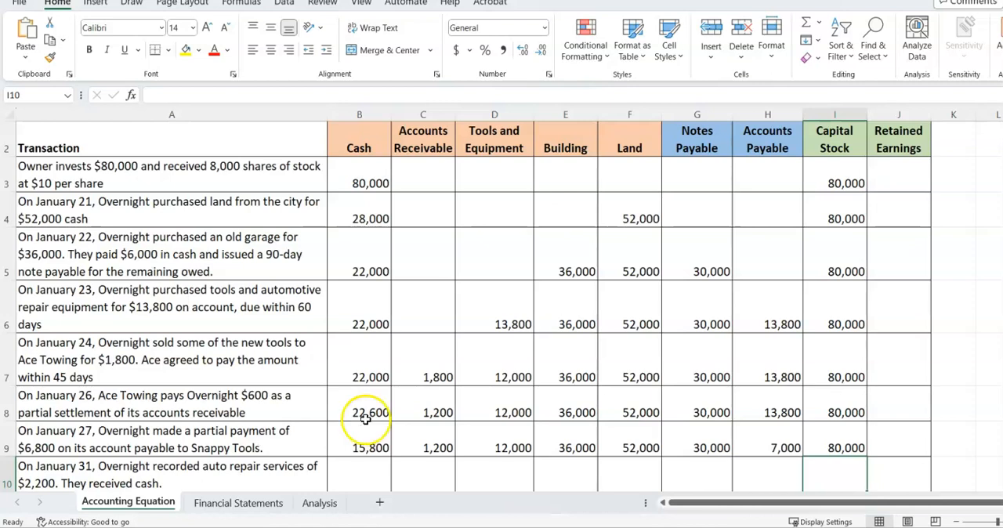
{"action": "scroll", "coordinate": [365, 424], "scroll_direction": "down", "scroll_amount": 1}
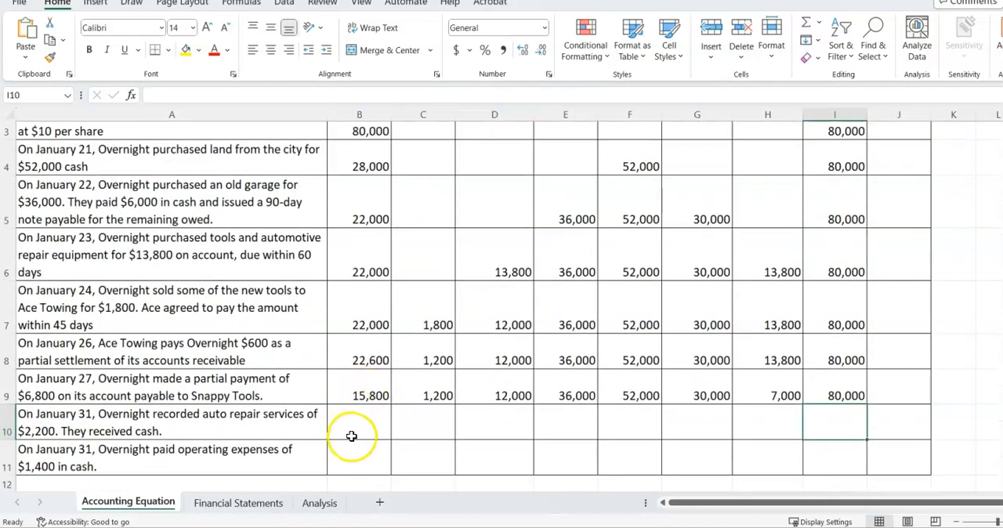
{"action": "left_click", "coordinate": [357, 428]}
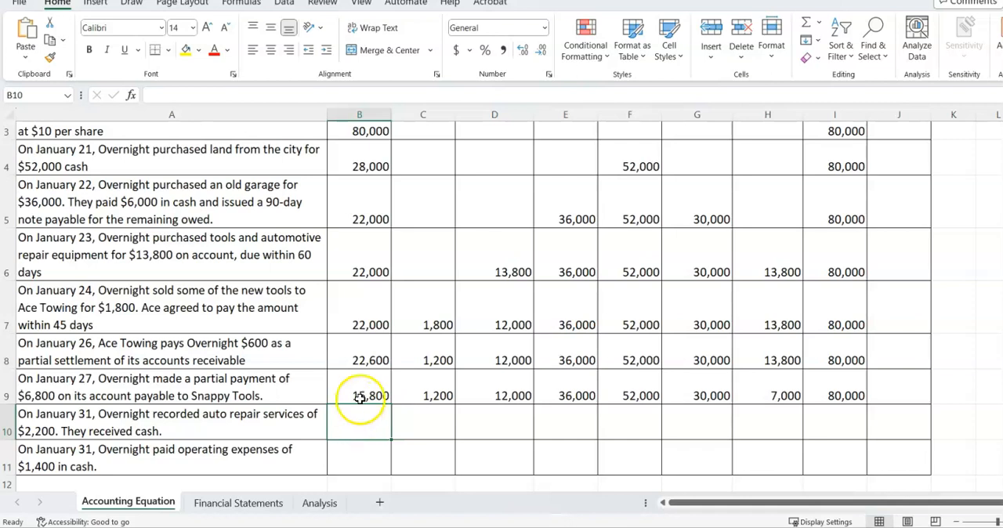
{"action": "type", "text": "="}
{"action": "left_click", "coordinate": [359, 396]}
{"action": "type", "text": "+2200"}
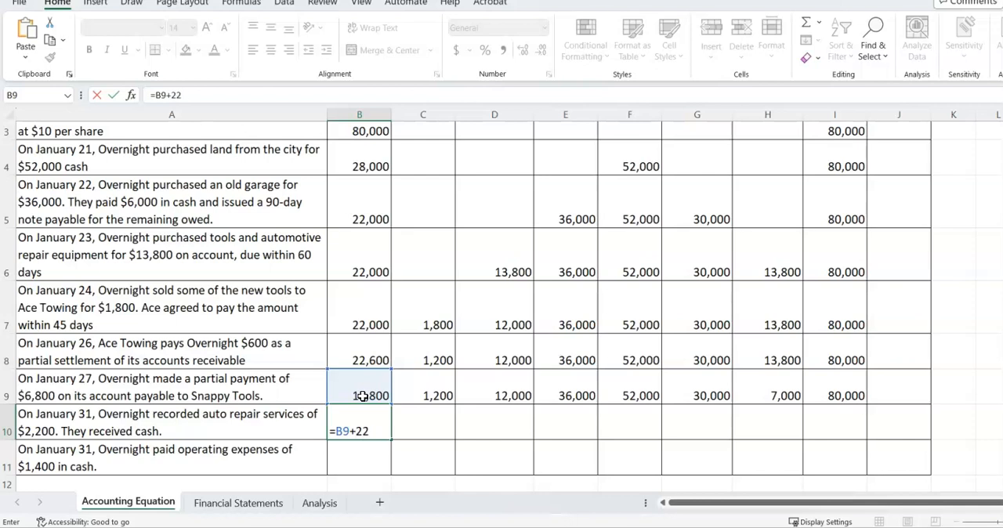
{"action": "key", "text": "Return"}
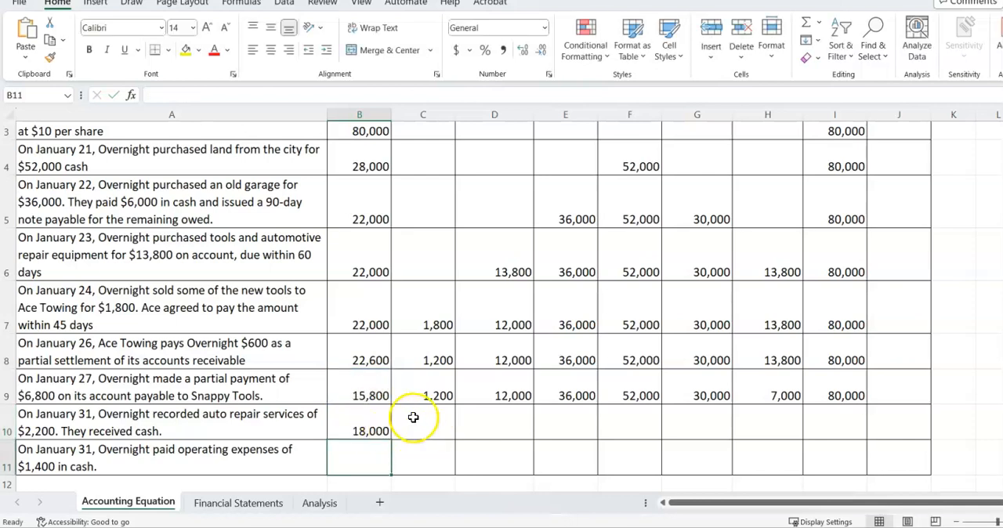
Carry Accounts Receivable into C10 with =C9 and fill the formula across through Capital Stock in I10
{"action": "left_click", "coordinate": [419, 423]}
{"action": "type", "text": "="}
{"action": "left_click", "coordinate": [418, 394]}
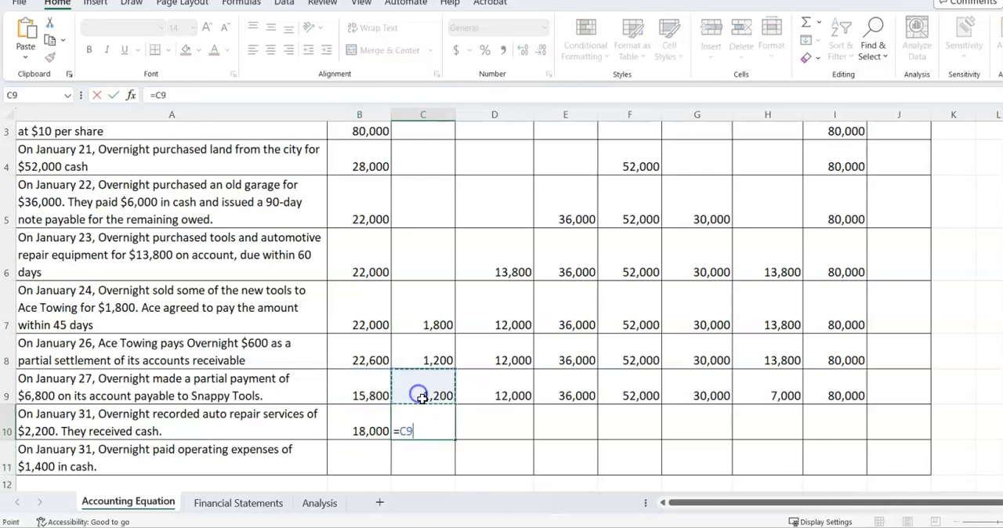
{"action": "key", "text": "Return"}
{"action": "left_click", "coordinate": [424, 430]}
{"action": "left_click_drag", "start_coordinate": [454, 441], "coordinate": [845, 424]}
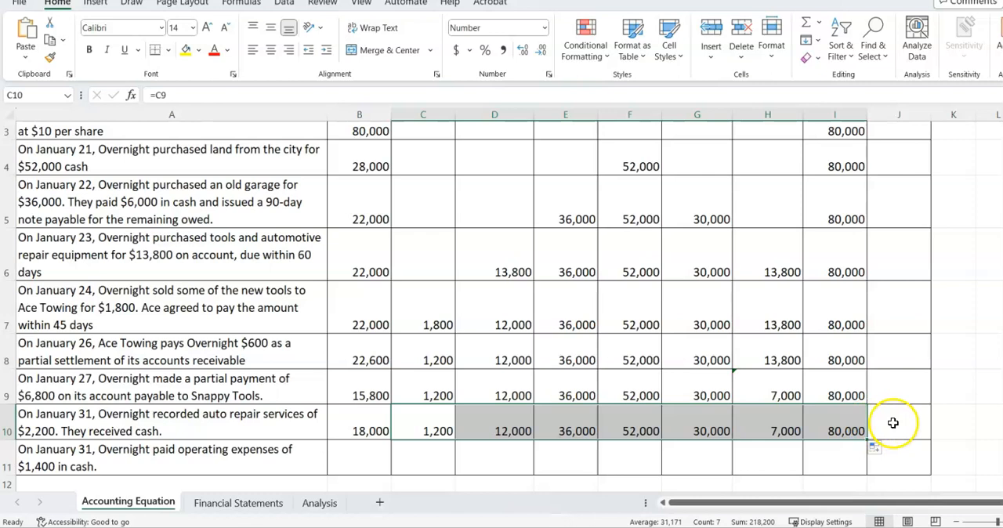
Enter 2,200 in J10 as Retained Earnings from the January 31 repair services
{"action": "left_click", "coordinate": [892, 424]}
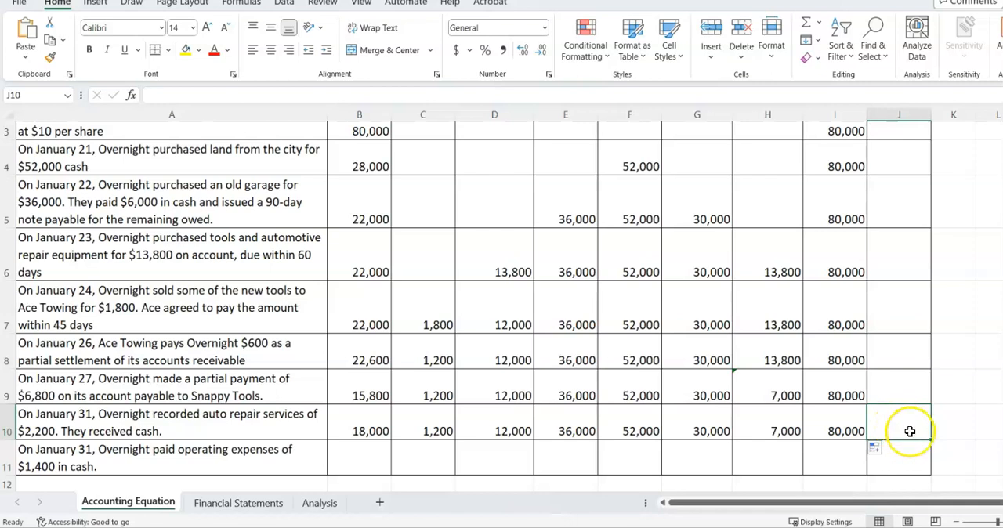
{"action": "type", "text": "2,200"}
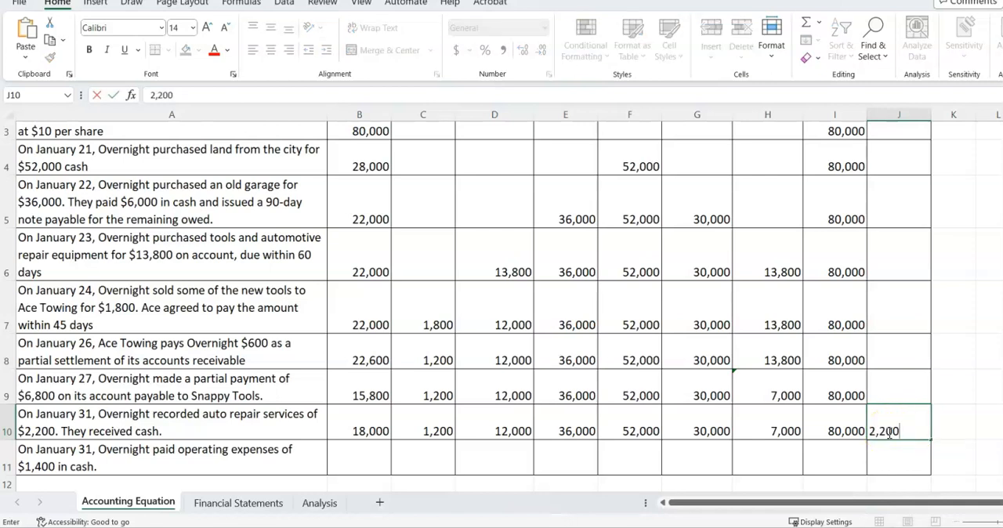
{"action": "key", "text": "Return"}
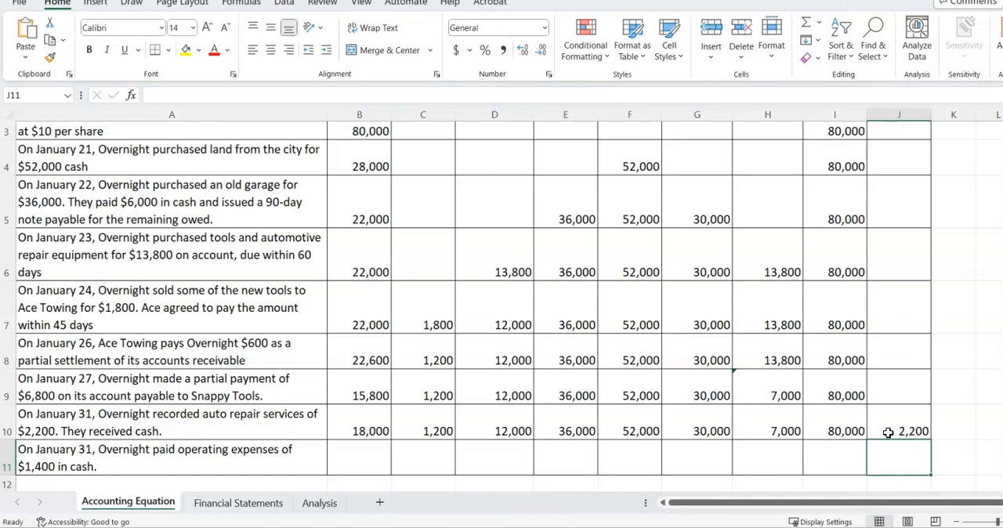
Calculate the Cash balance after the January 31 operating expenses in B11 with the formula =B10-1400
{"action": "left_click", "coordinate": [354, 458]}
{"action": "type", "text": "="}
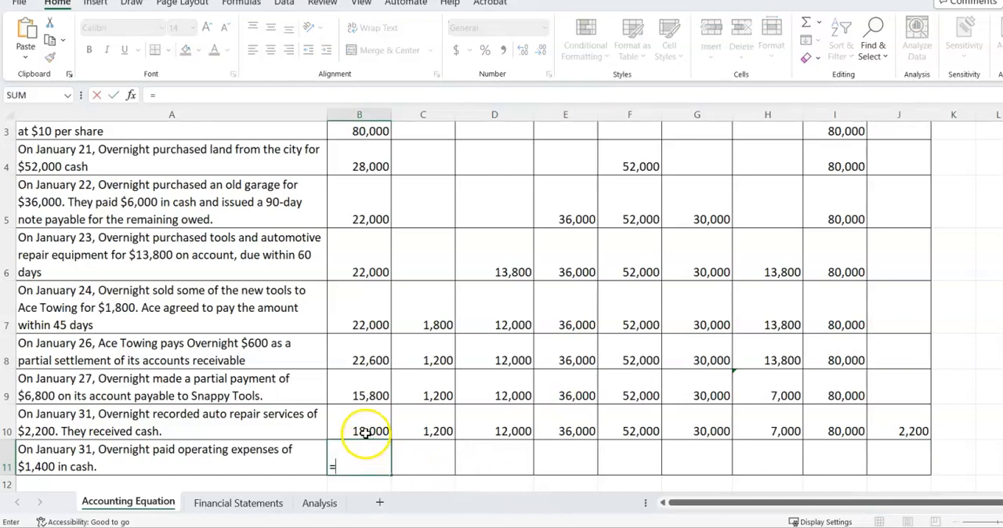
{"action": "left_click", "coordinate": [365, 425]}
{"action": "type", "text": "-1400"}
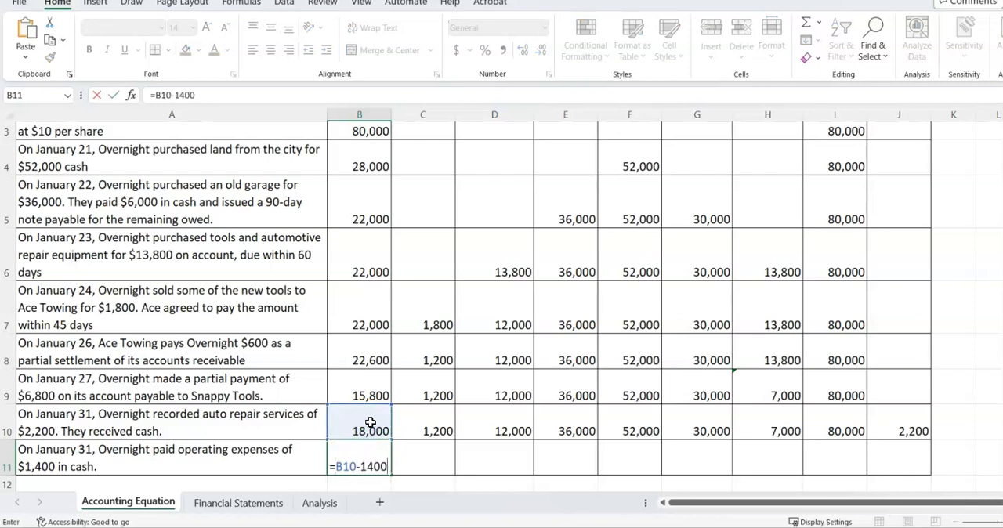
{"action": "key", "text": "Return"}
Carry Accounts Receivable into C11 with =C10 and fill the formula across through Capital Stock in I11
{"action": "left_click", "coordinate": [416, 444]}
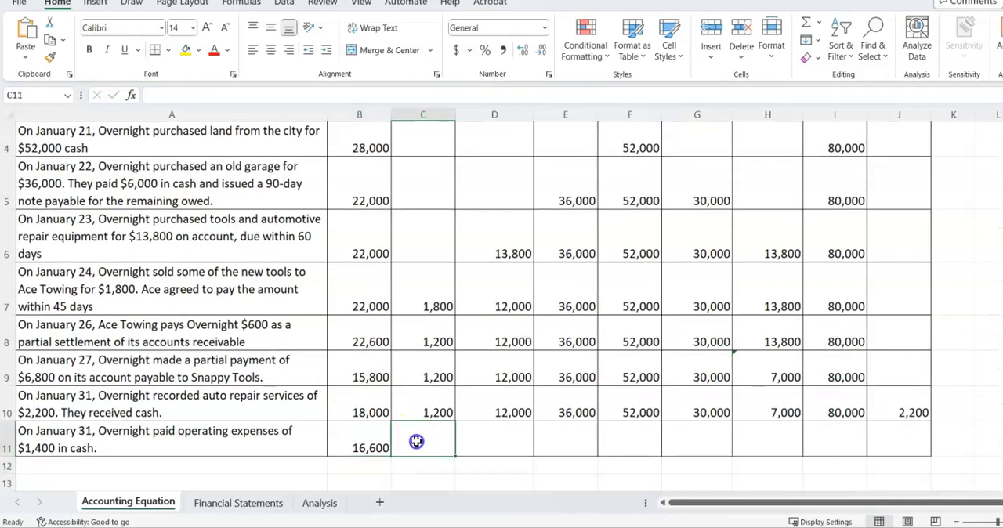
{"action": "type", "text": "="}
{"action": "left_click", "coordinate": [439, 414]}
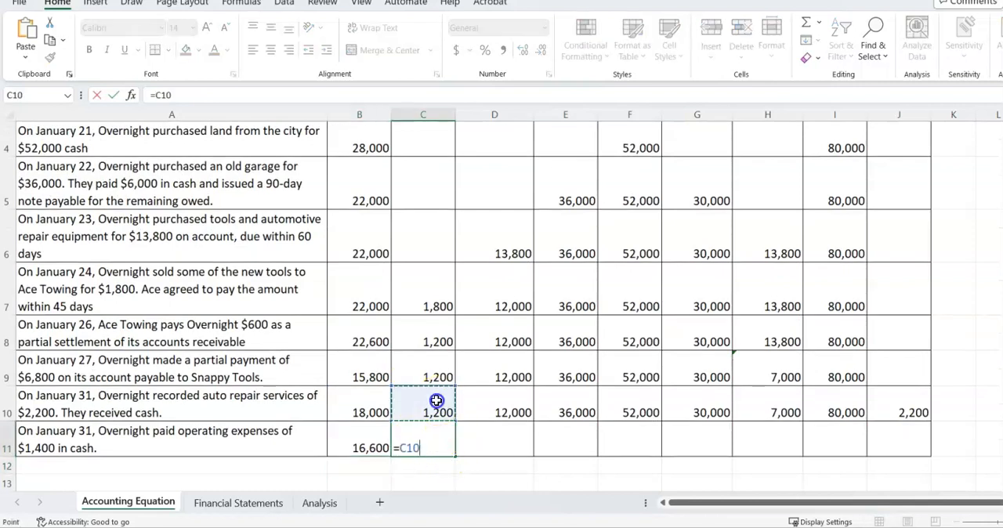
{"action": "key", "text": "Return"}
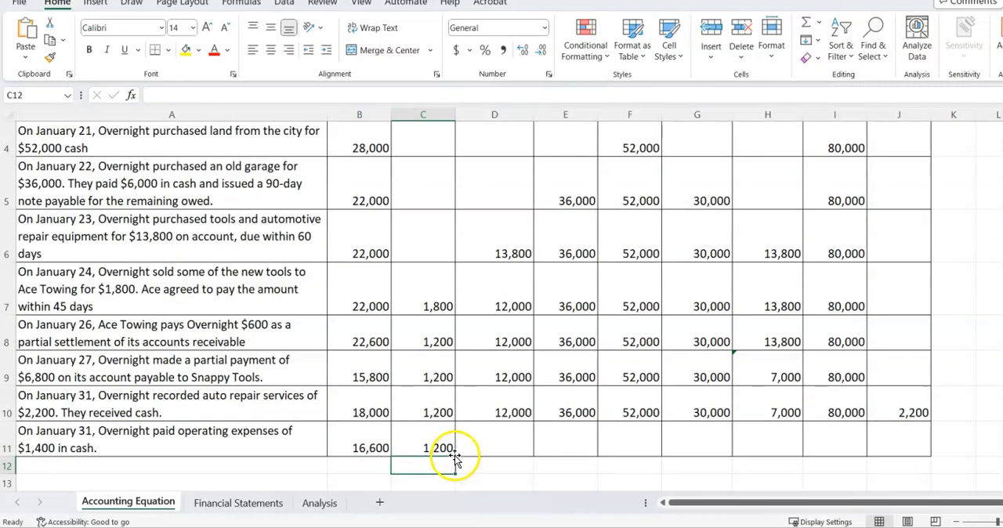
{"action": "left_click", "coordinate": [461, 449]}
{"action": "left_click", "coordinate": [459, 447]}
{"action": "left_click_drag", "start_coordinate": [454, 457], "coordinate": [843, 457]}
Calculate Retained Earnings after the January 31 operating expenses in J11 with the formula =J10-1400
{"action": "left_click", "coordinate": [907, 441]}
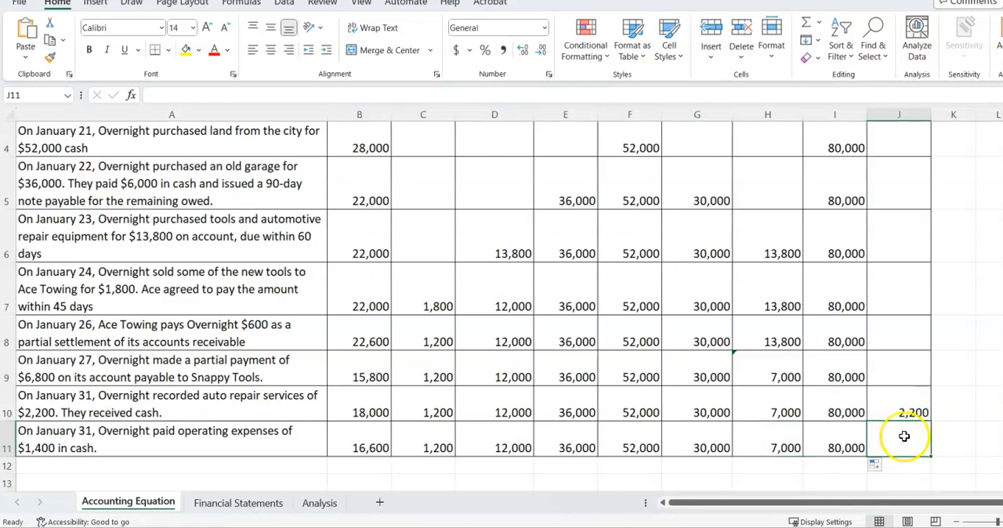
{"action": "type", "text": "="}
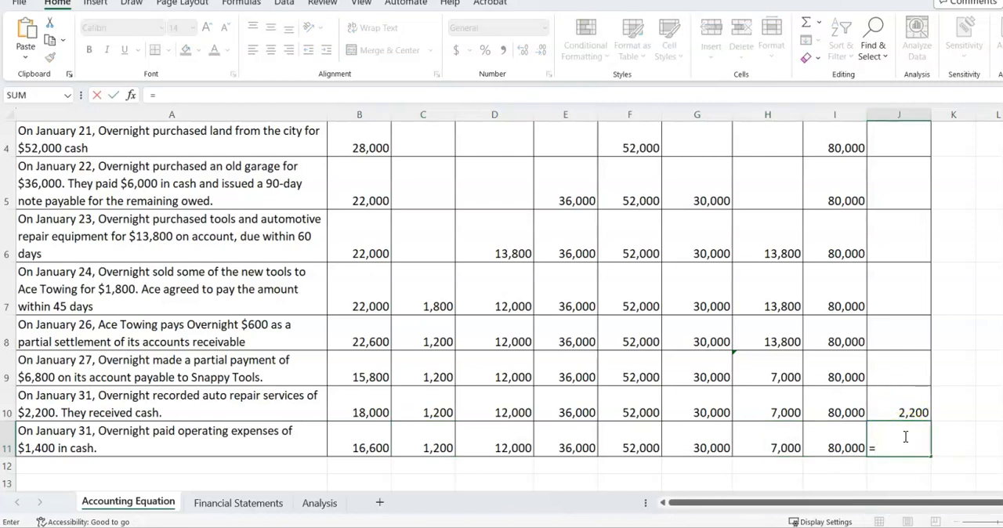
{"action": "key", "text": "BackSpace"}
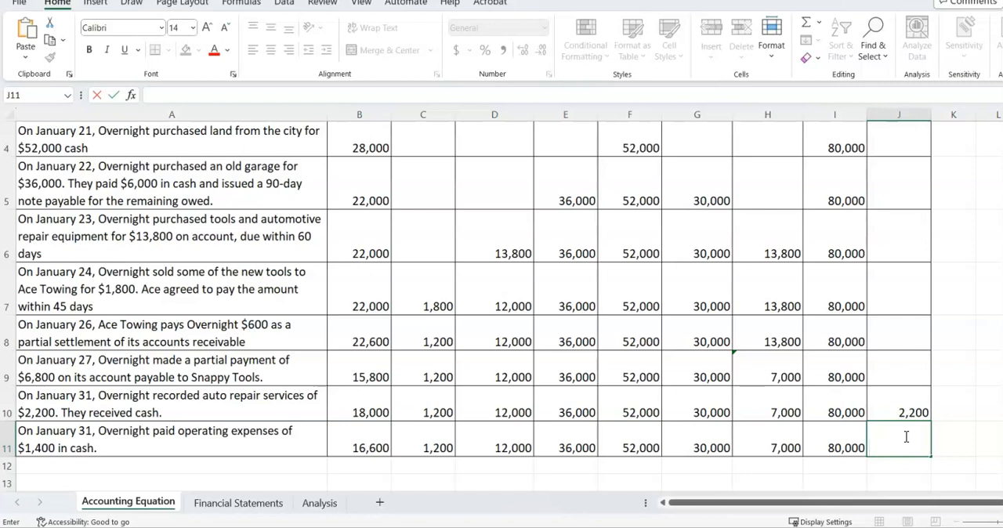
{"action": "type", "text": "="}
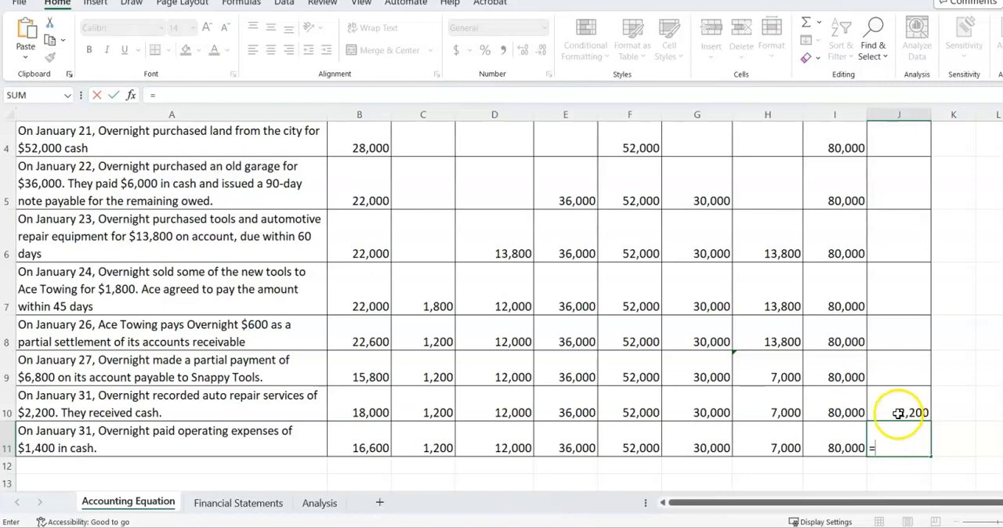
{"action": "left_click", "coordinate": [899, 413]}
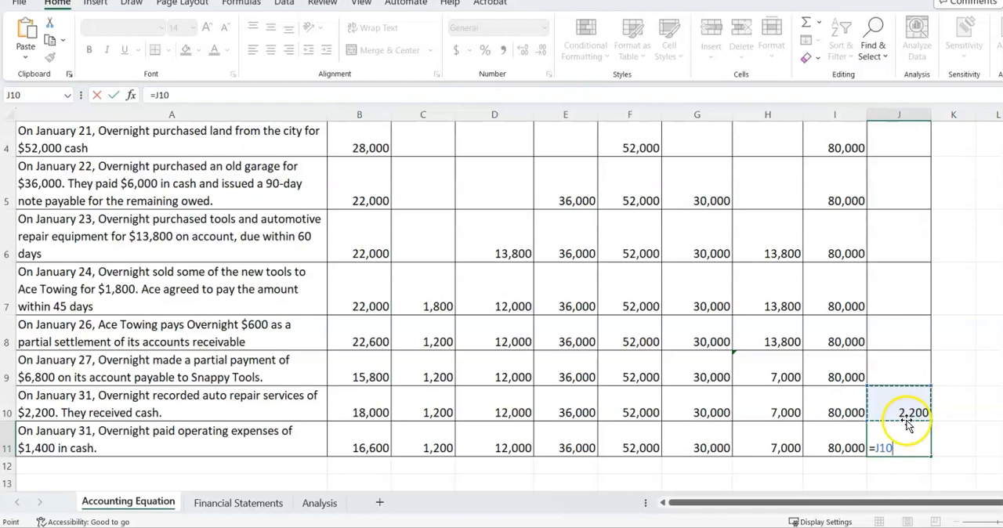
{"action": "type", "text": "-"}
{"action": "left_click", "coordinate": [919, 440]}
{"action": "type", "text": "1400"}
{"action": "key", "text": "Return"}
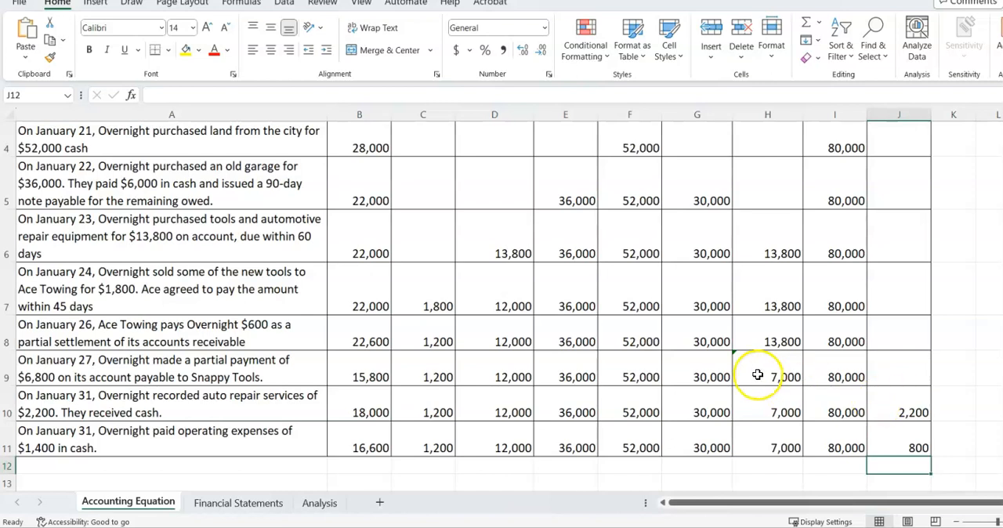
{"action": "scroll", "coordinate": [932, 359], "scroll_direction": "up", "scroll_amount": 2}
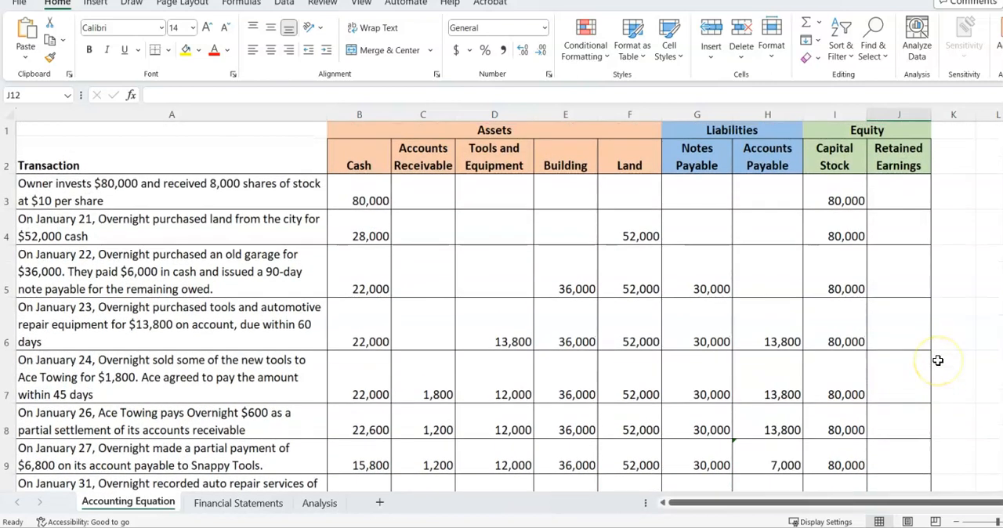